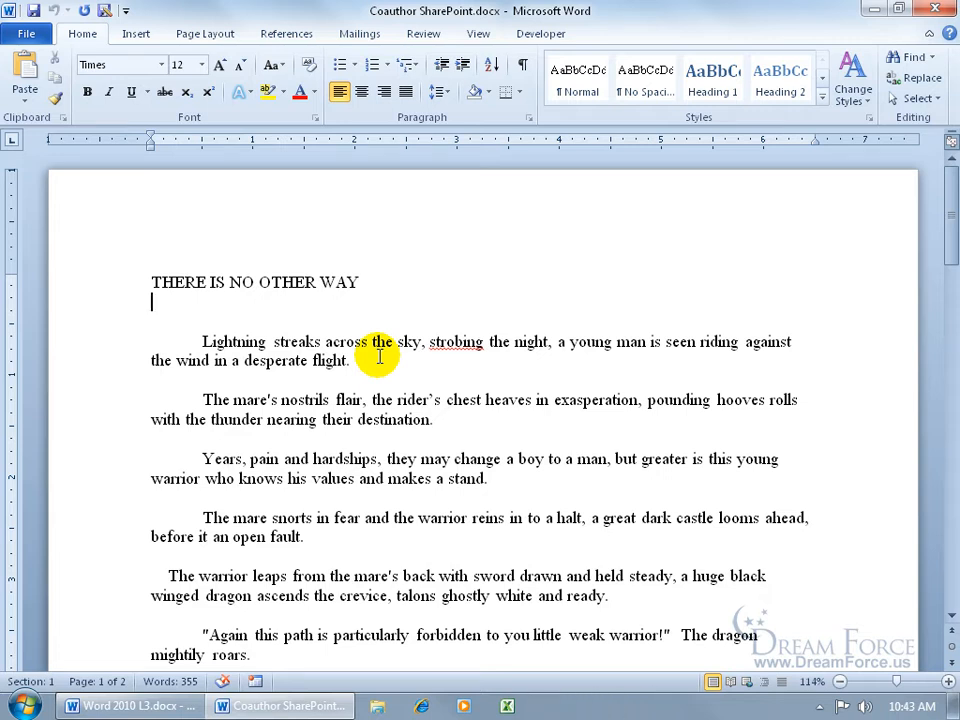
Switch to Internet Explorer and go to the previously visited SharePoint site's home address
click(421, 705)
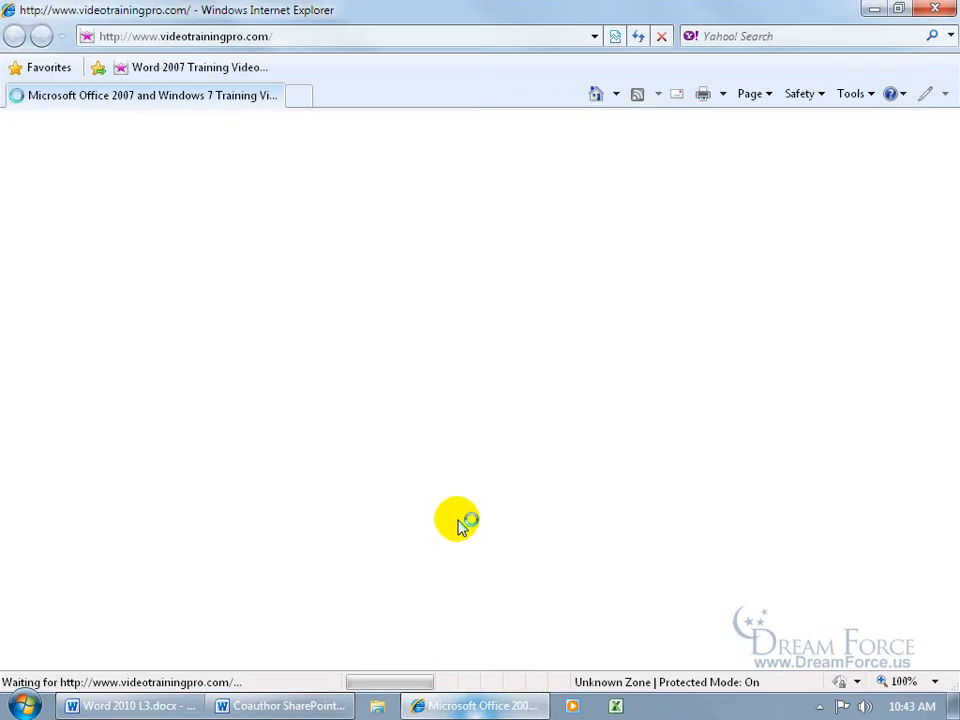
click(313, 35)
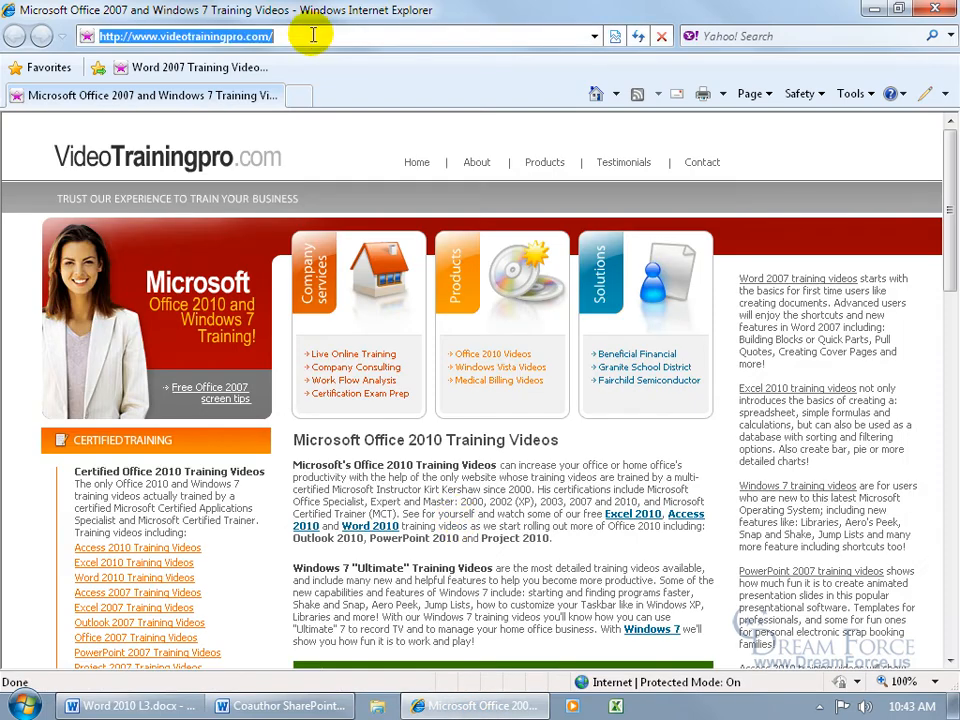
text(http:/)
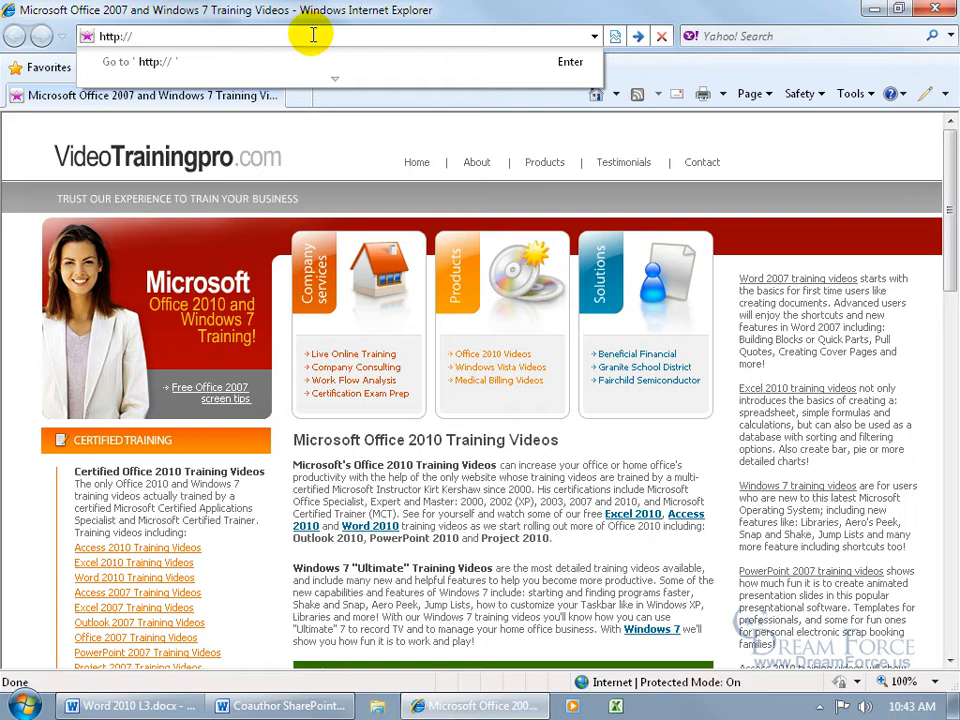
text(/sha)
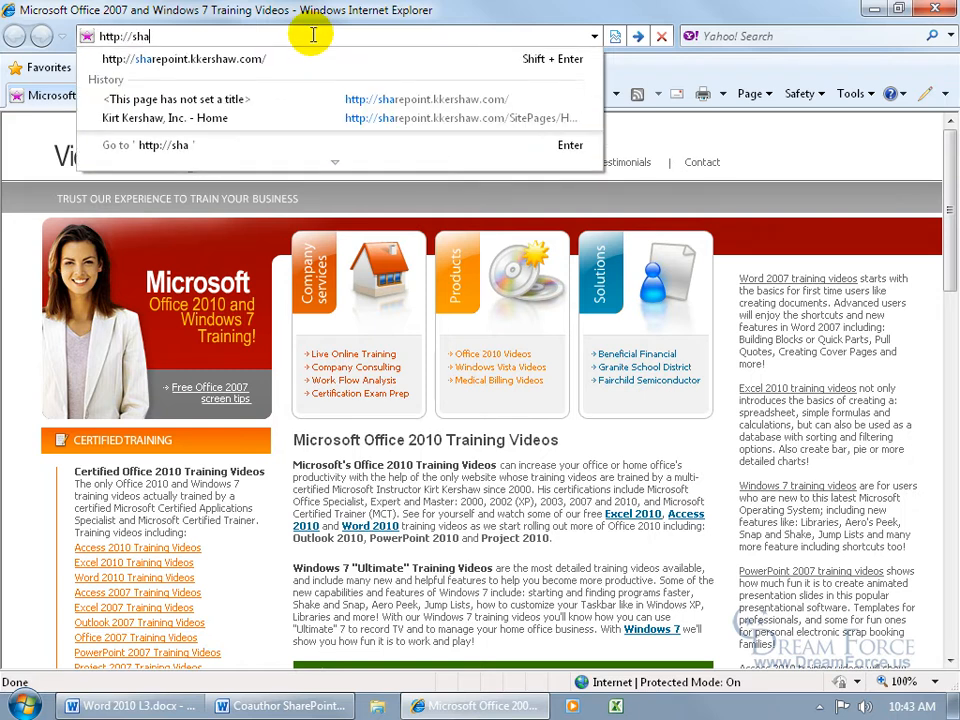
click(244, 62)
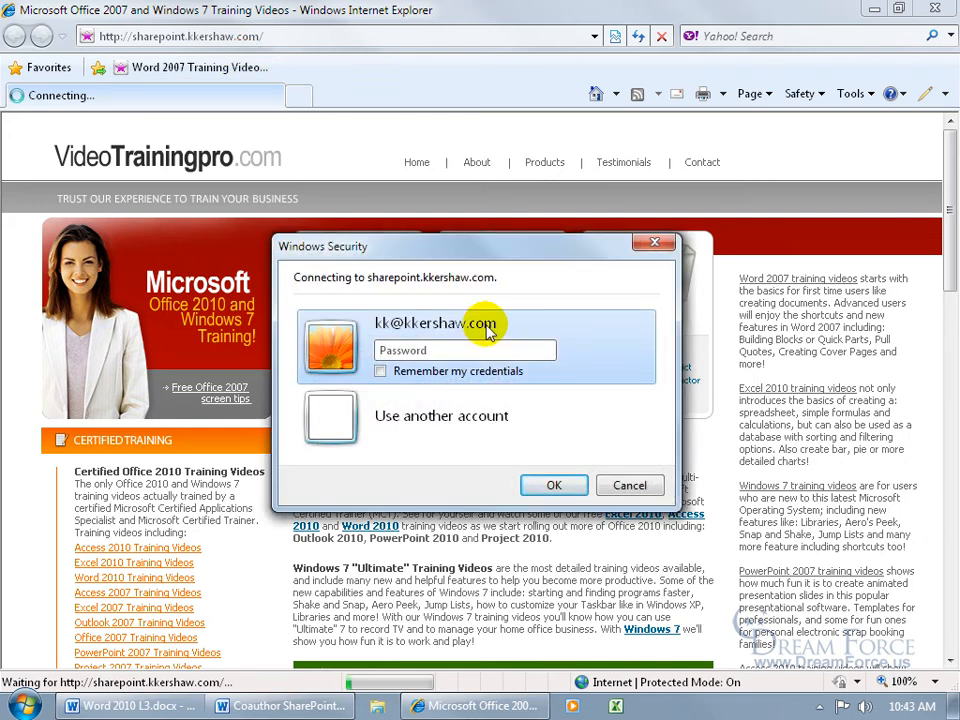
Sign in to the SharePoint site with the account password and have the credentials remembered
click(424, 349)
text(•••••••)
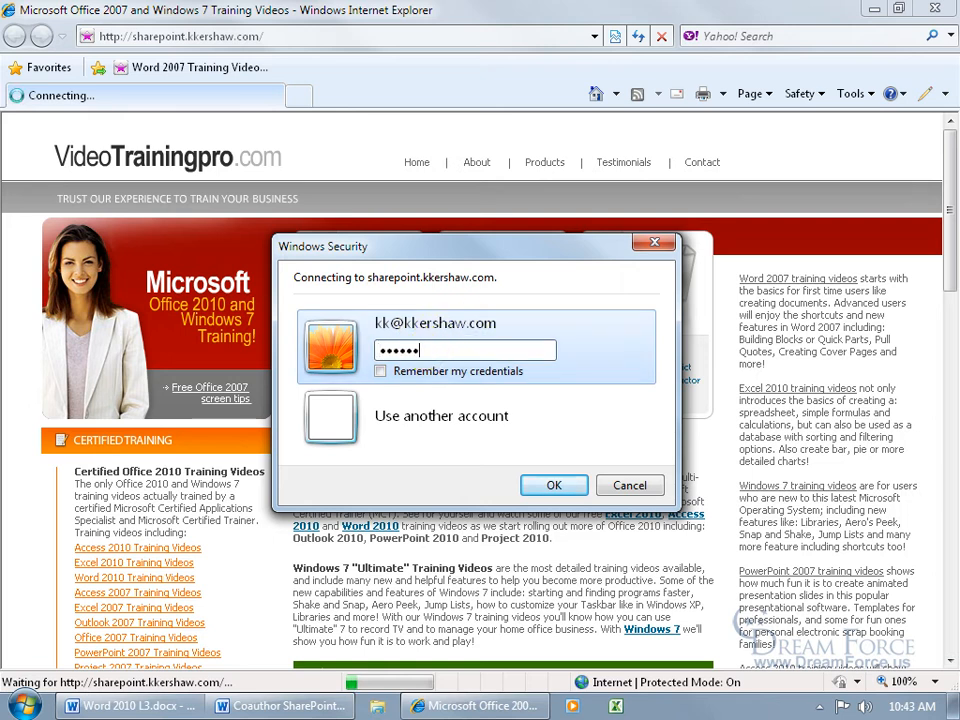
click(380, 371)
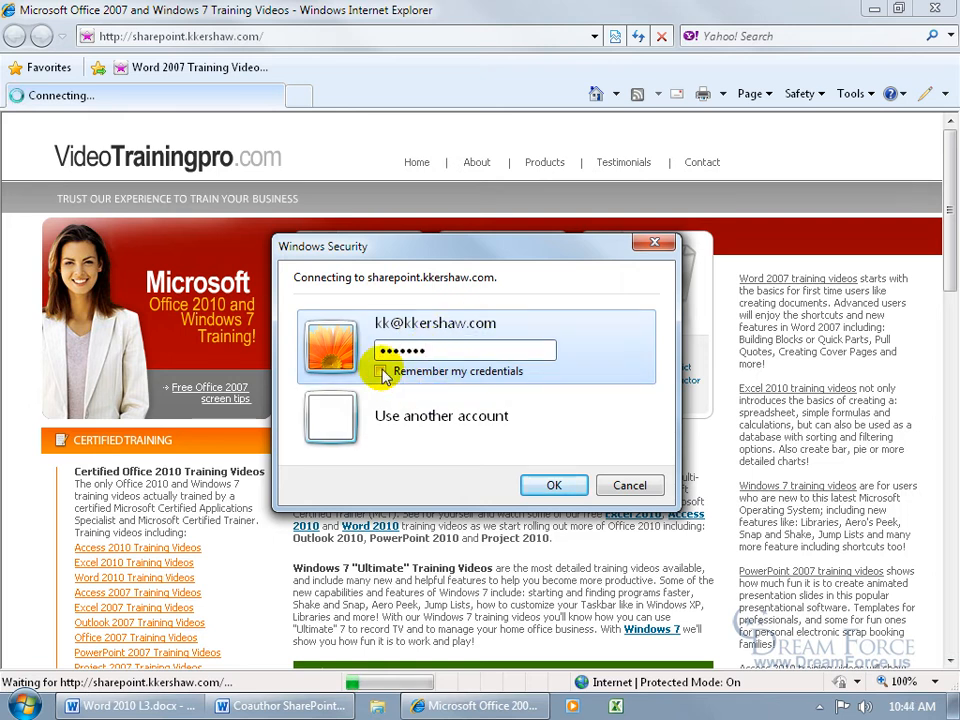
click(553, 487)
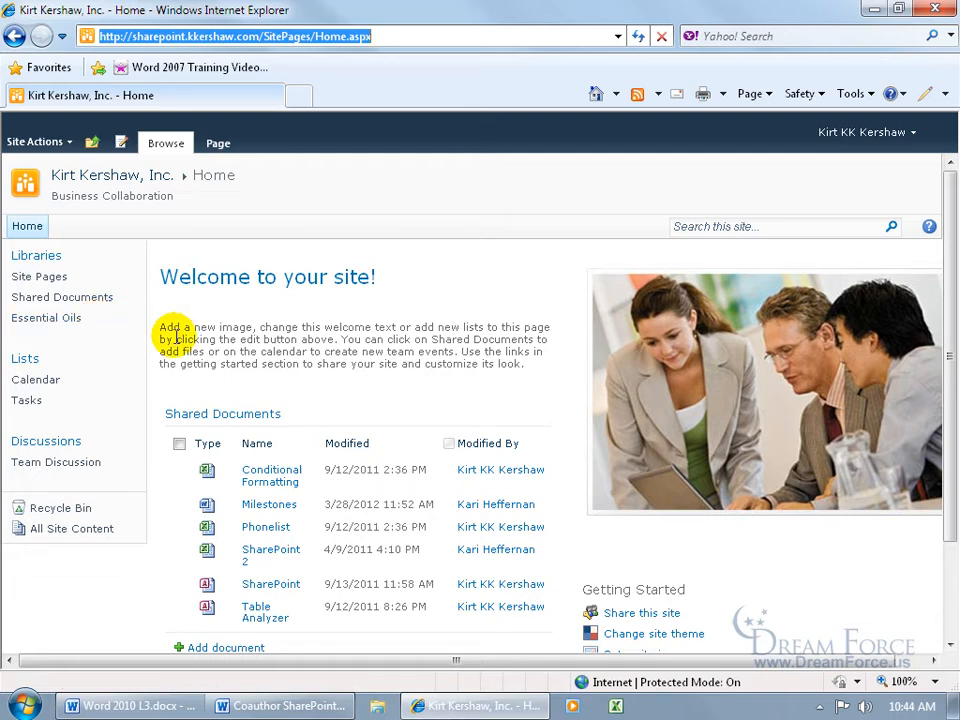
Open the versioning settings of the Shared Documents library
click(92, 300)
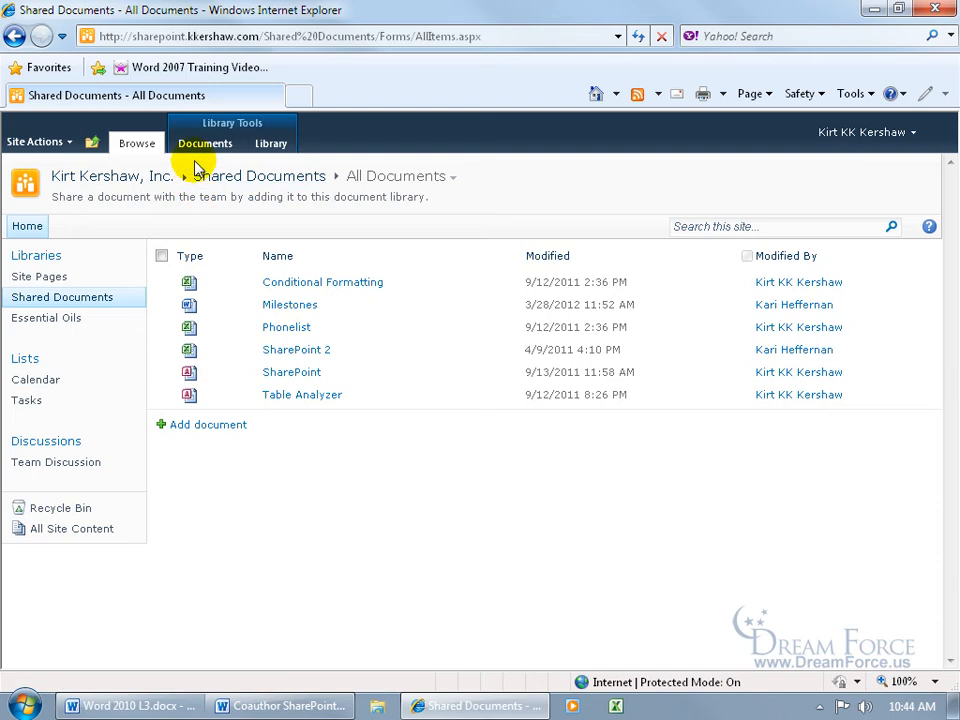
click(279, 146)
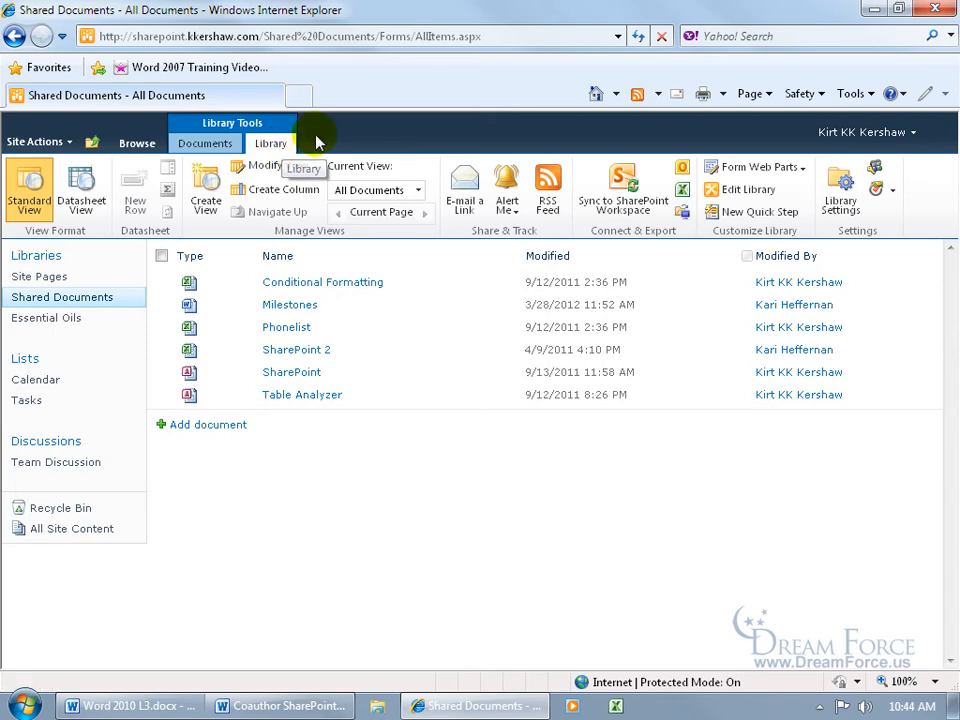
click(842, 197)
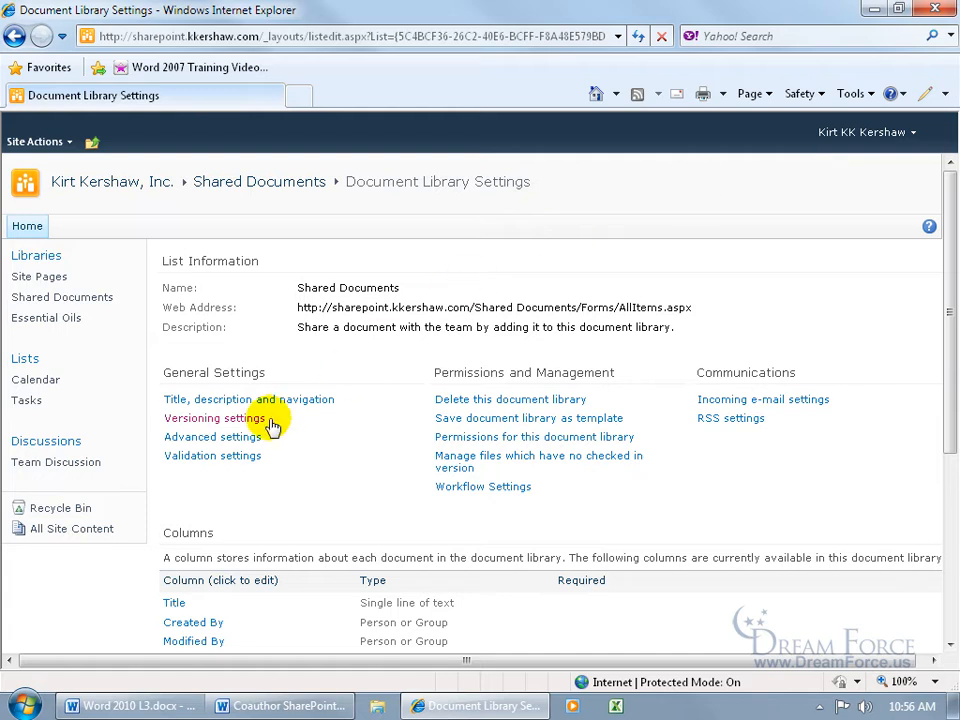
click(236, 424)
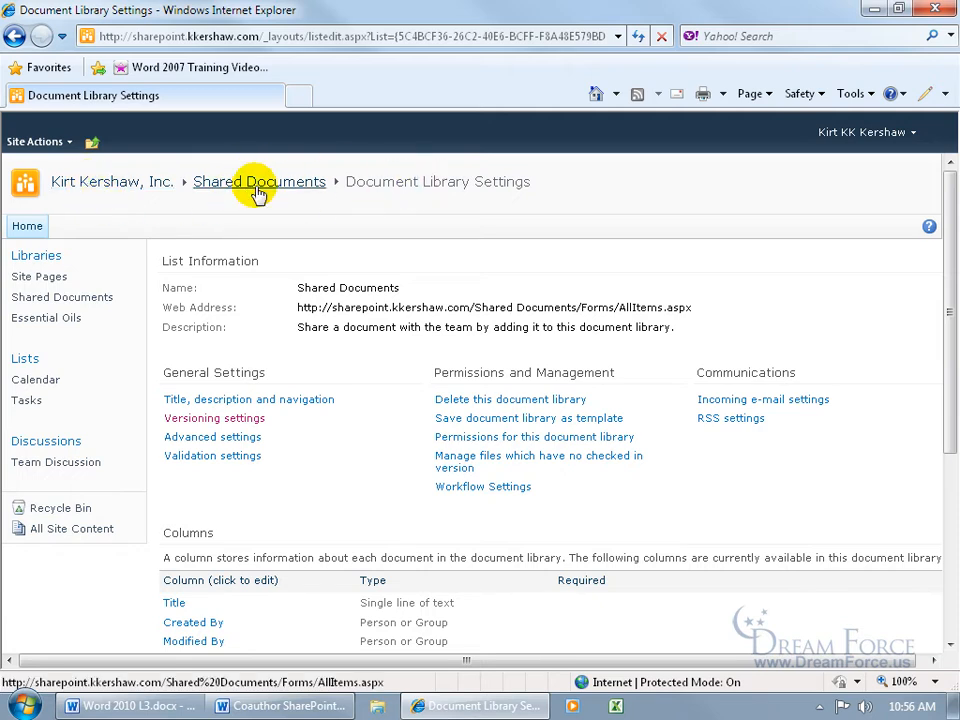
click(211, 420)
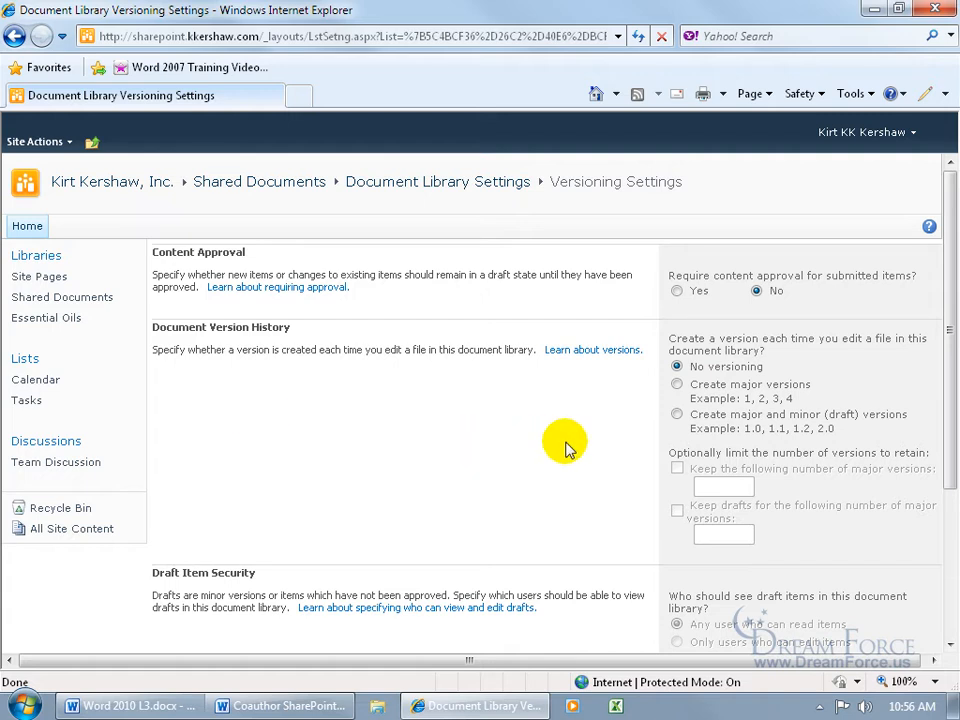
Set the library's requirement that documents be checked out before editing to No and save the settings
scroll(949, 316, down, 3)
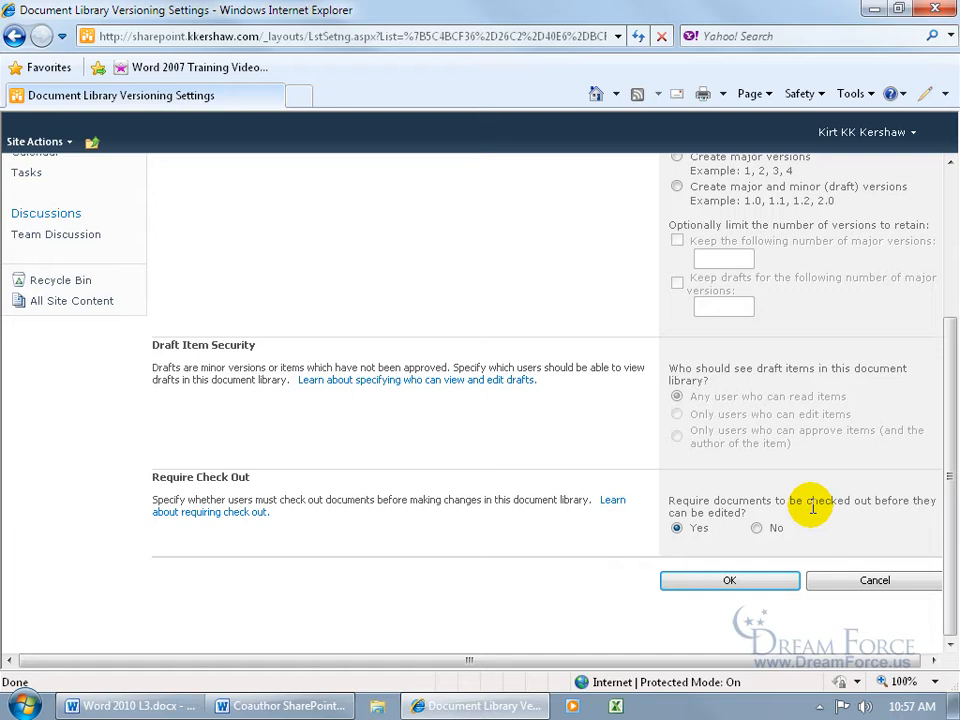
click(757, 528)
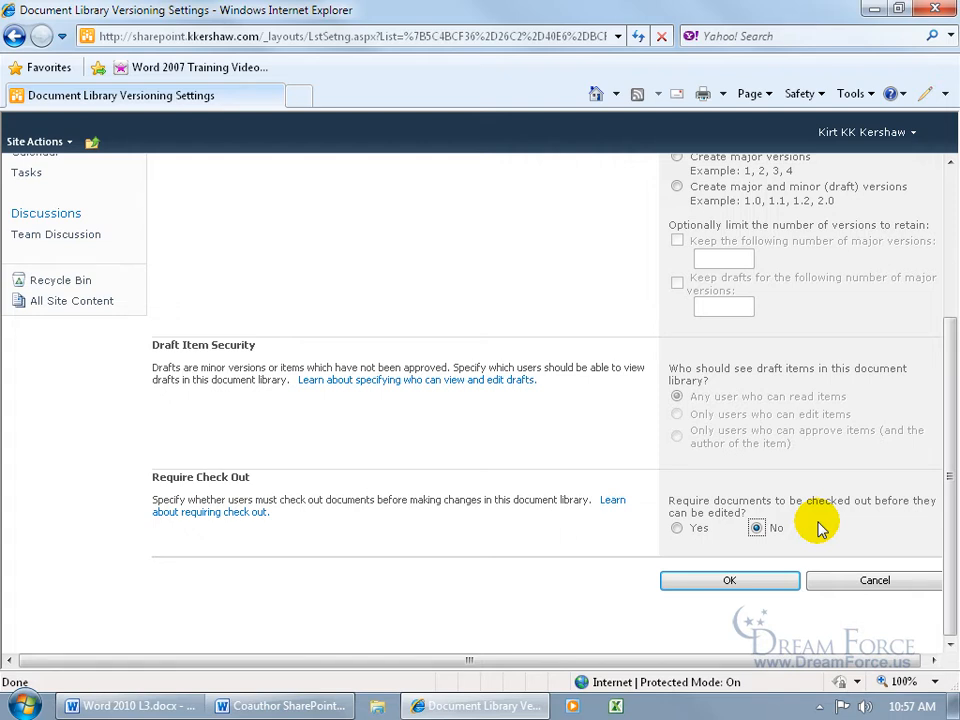
click(777, 585)
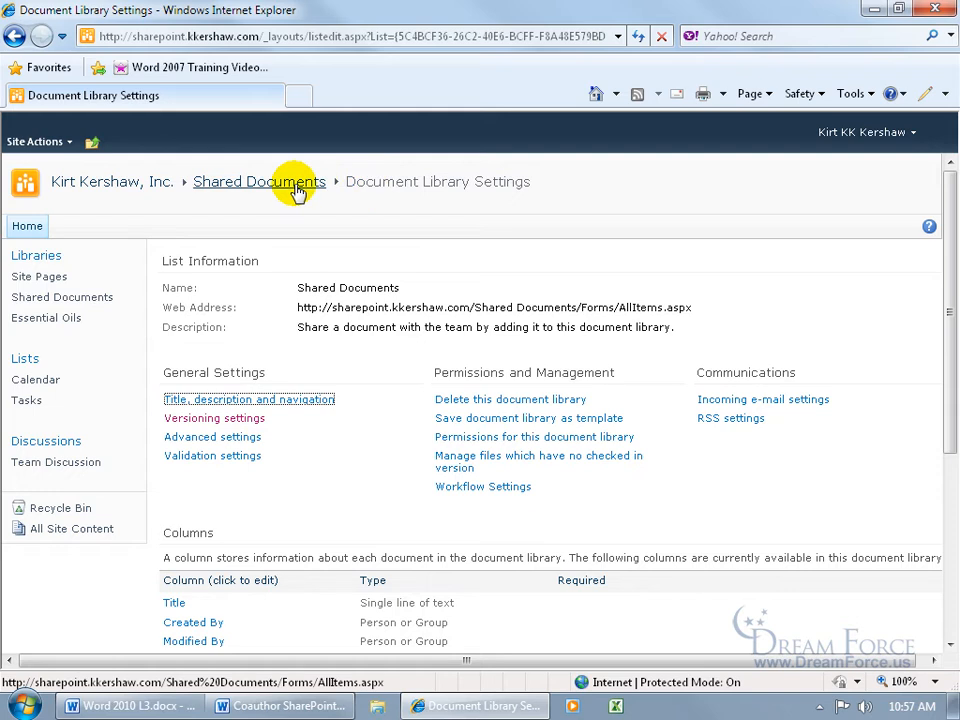
Upload Coauthor SharePoint.docx from the desktop's Exercises folder to the Shared Documents library
click(95, 299)
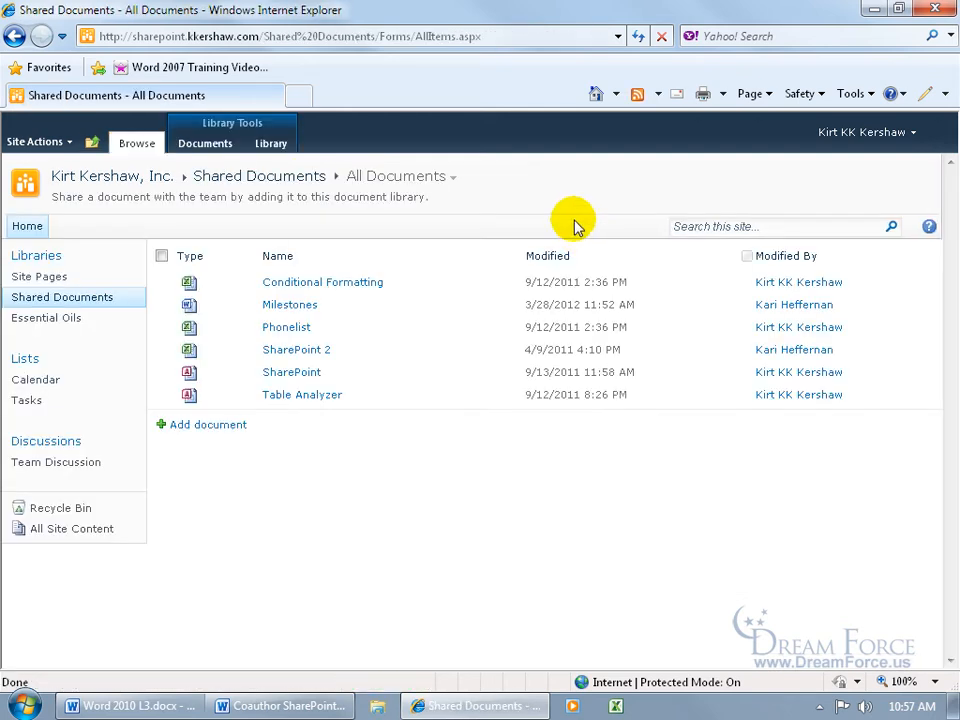
click(280, 180)
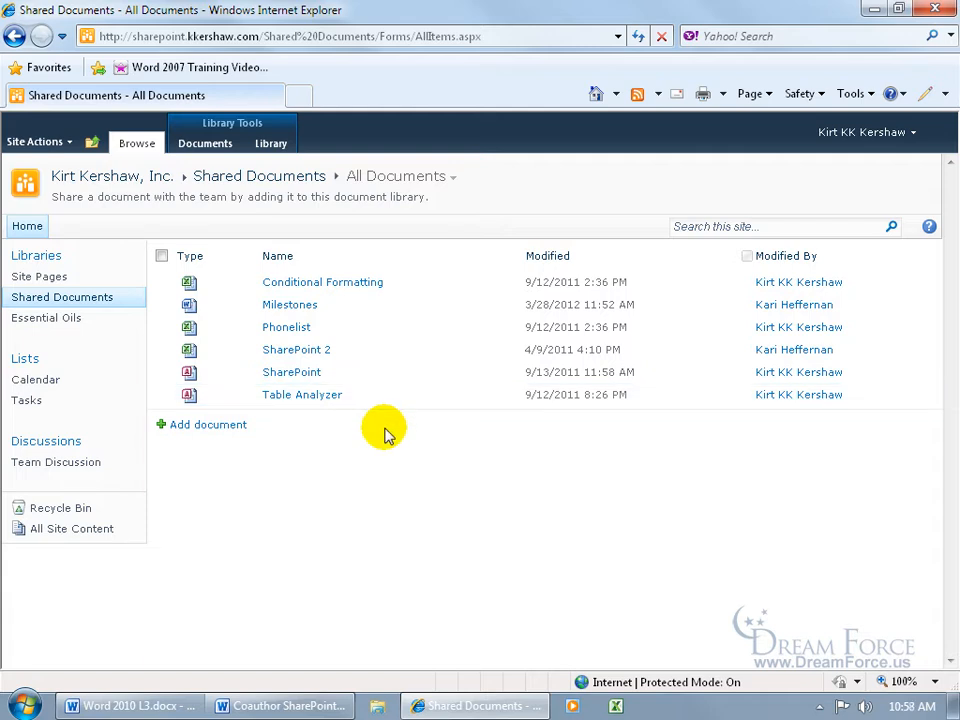
click(212, 425)
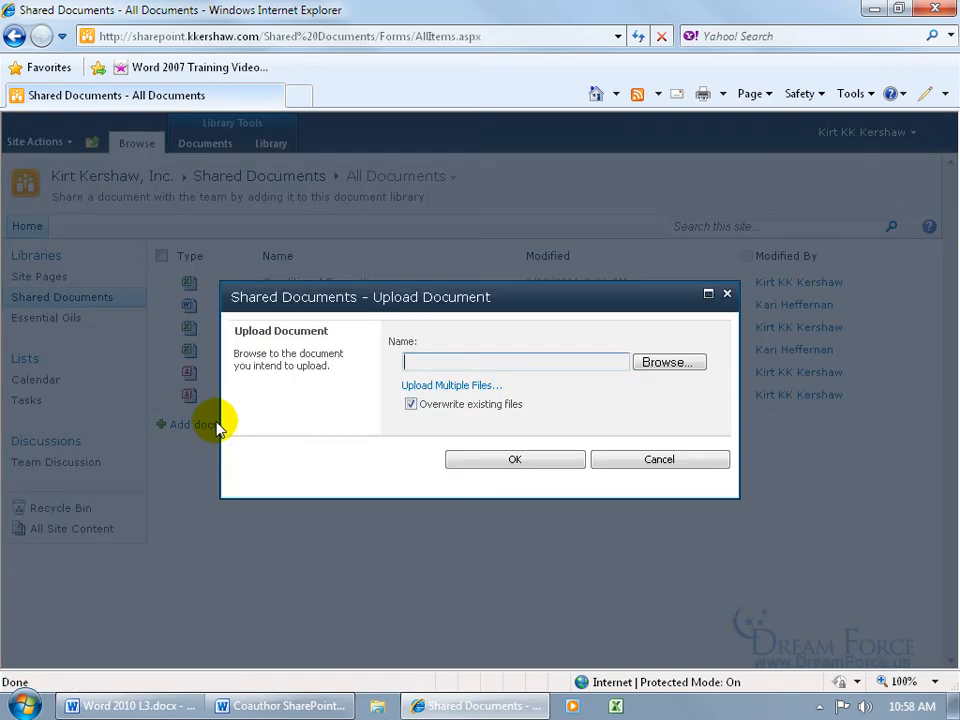
click(665, 363)
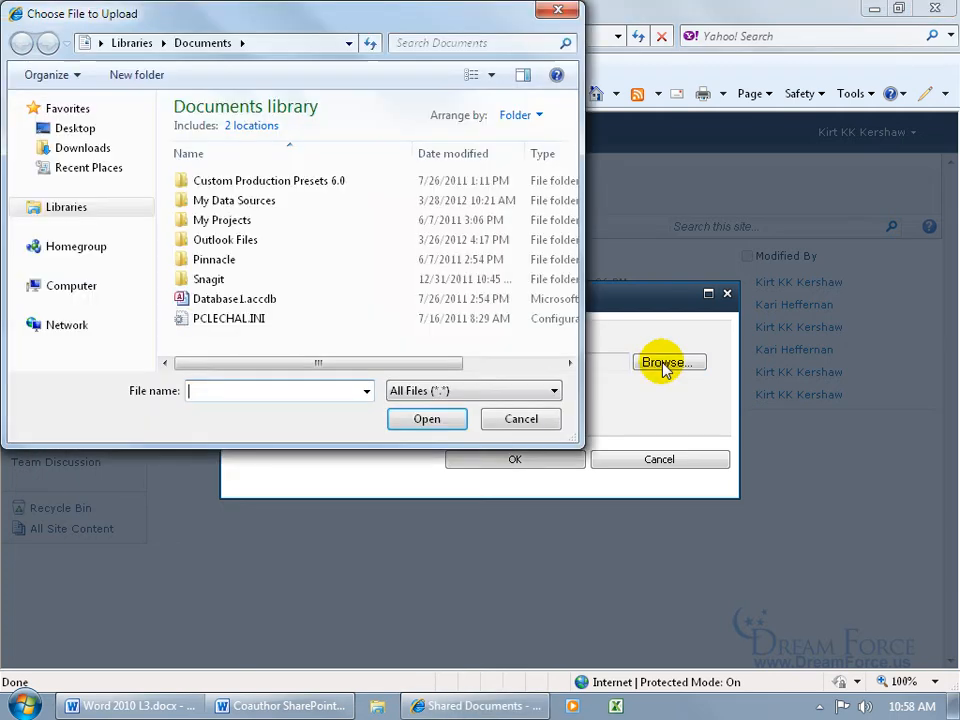
click(75, 129)
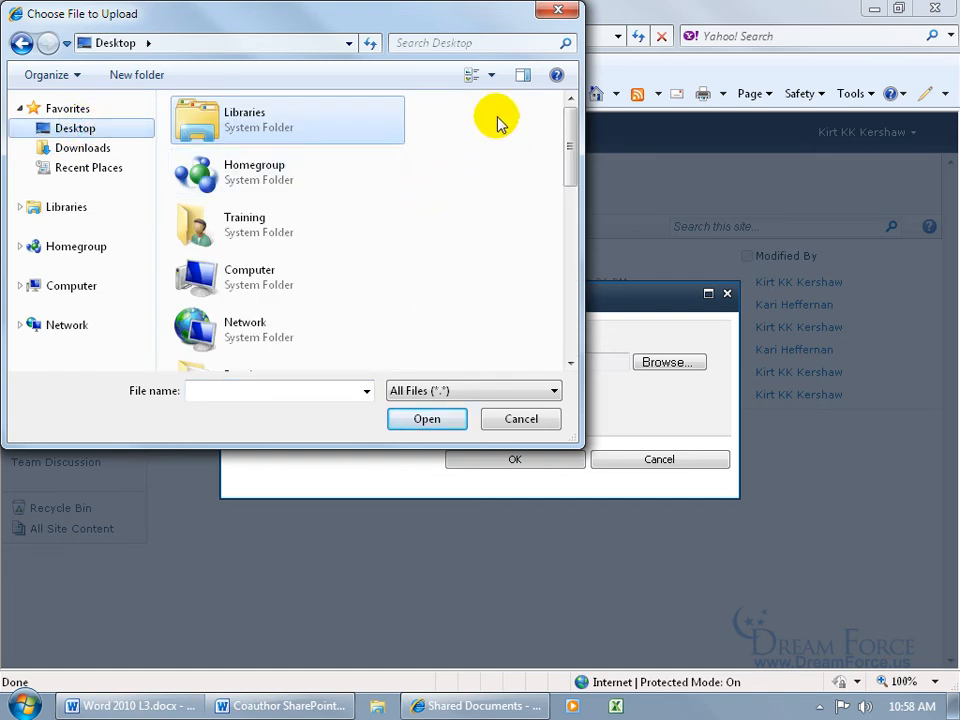
click(493, 78)
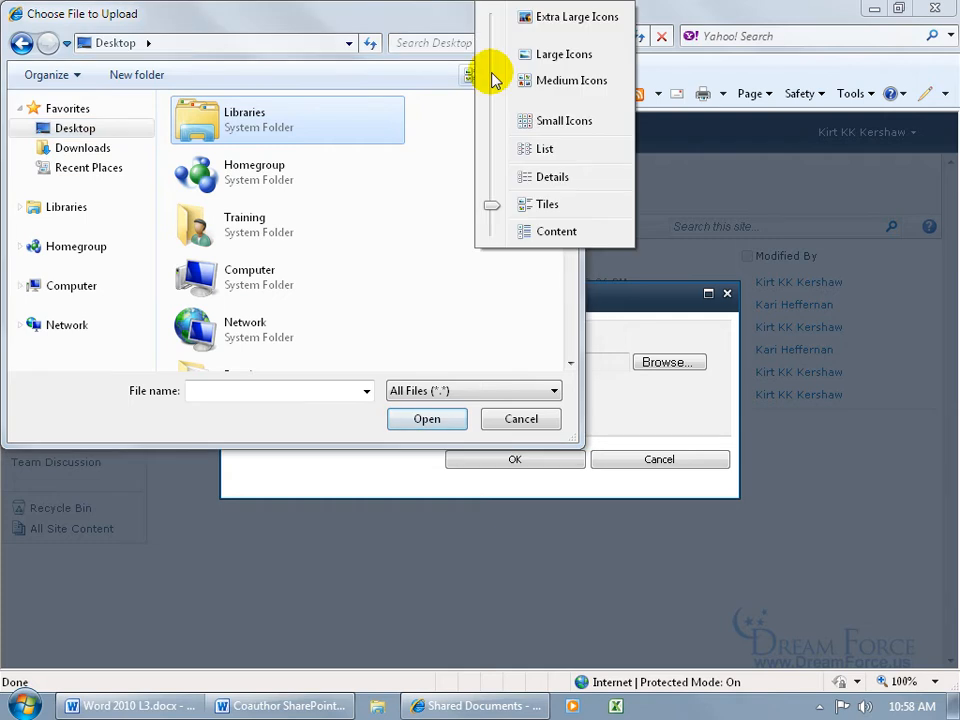
click(528, 150)
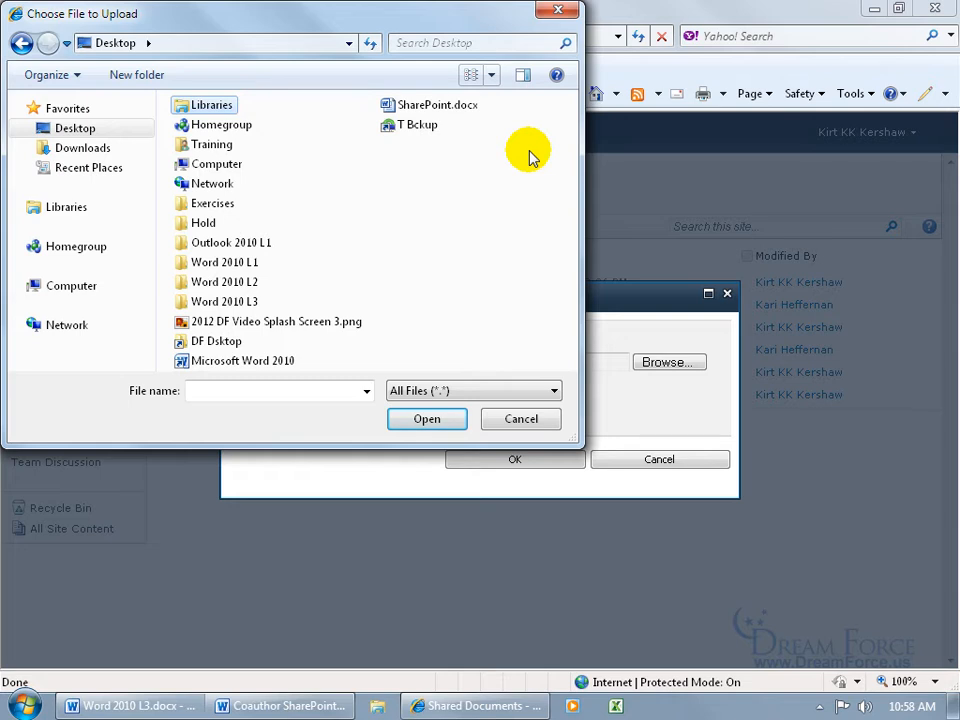
double_click(222, 206)
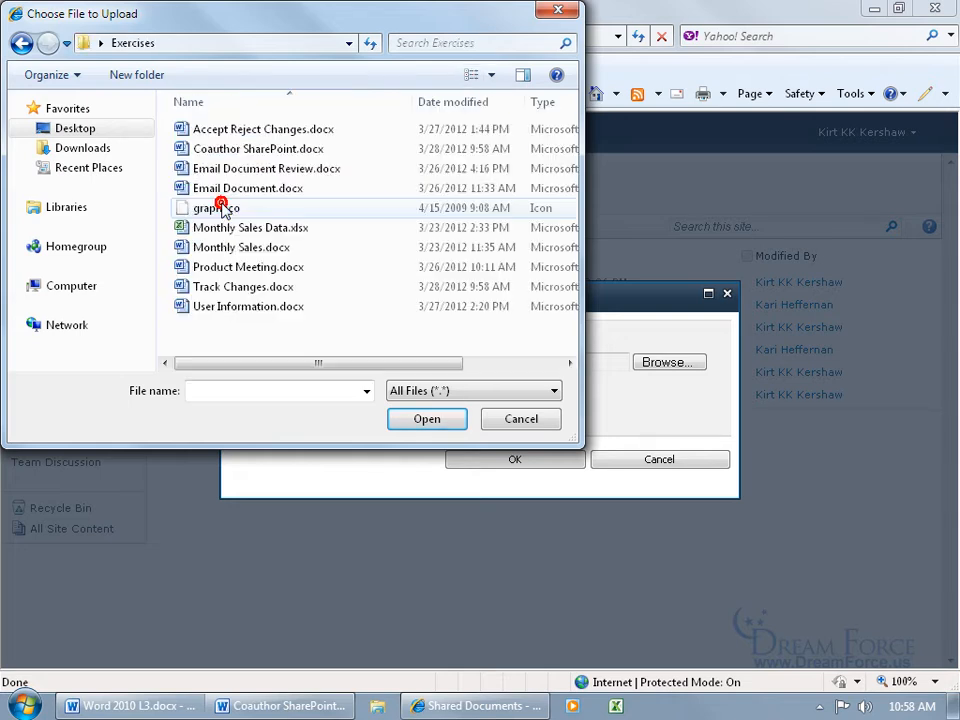
double_click(262, 150)
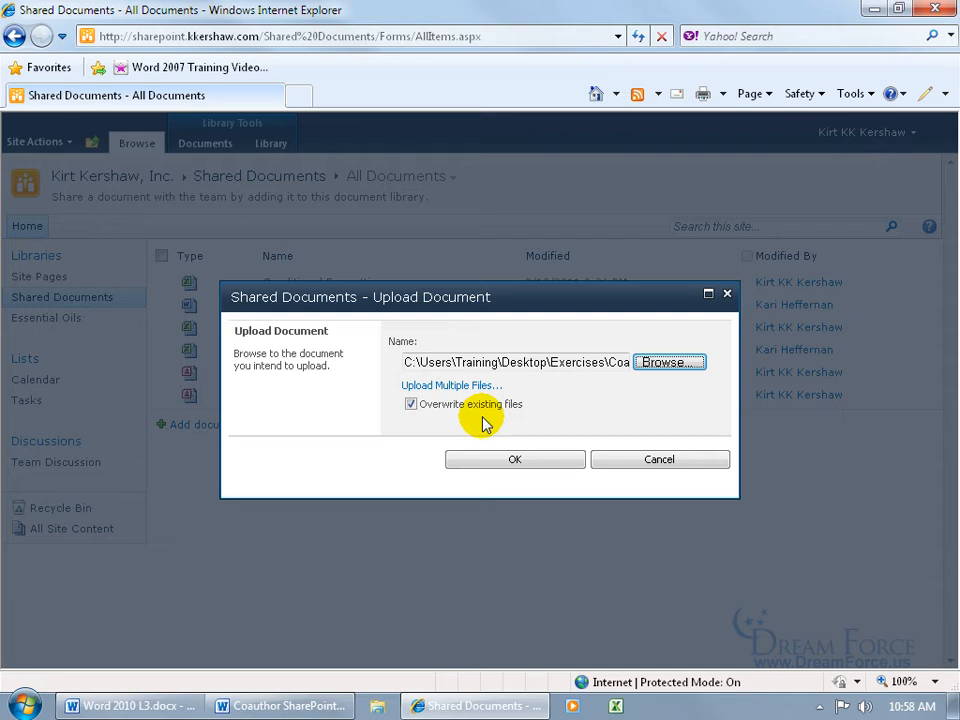
click(493, 457)
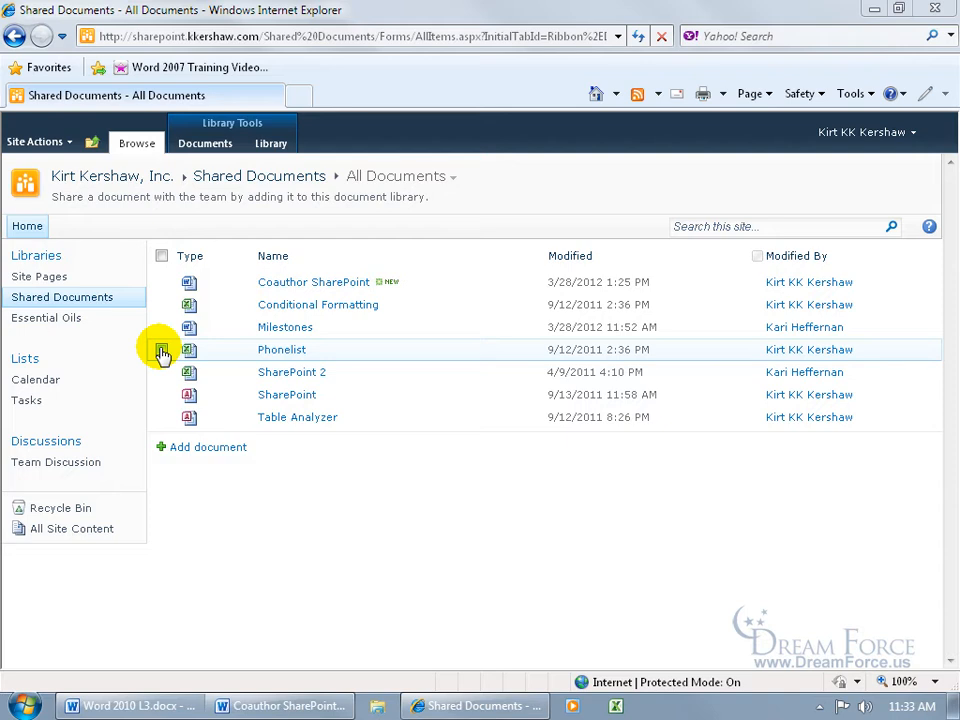
Create an e-mail with a link to the Coauthor SharePoint document, allowing Microsoft Outlook to open
click(162, 282)
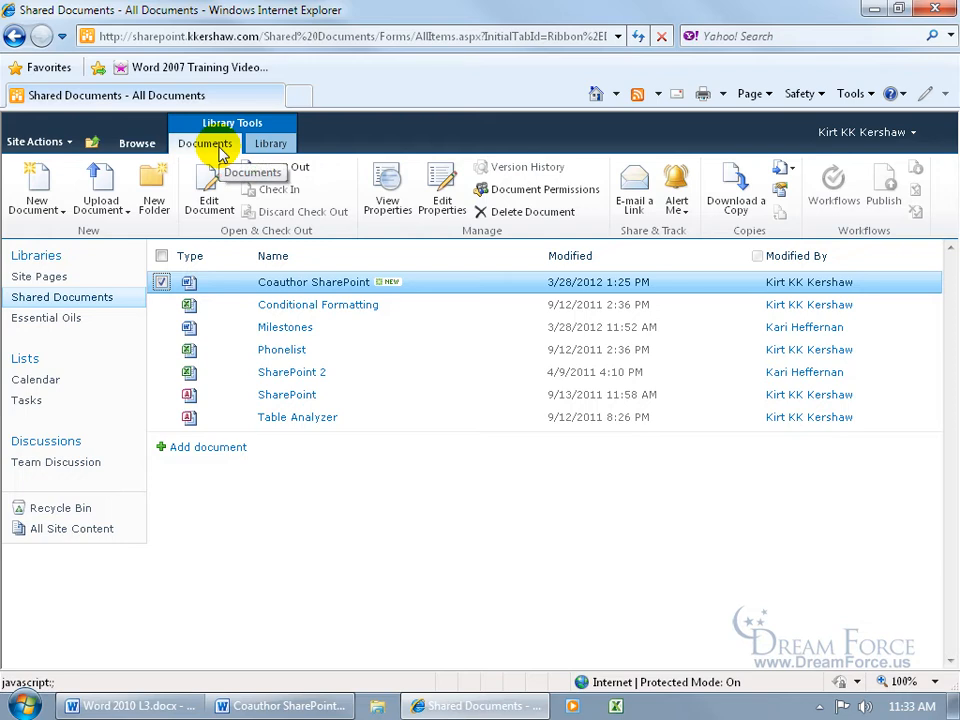
click(642, 214)
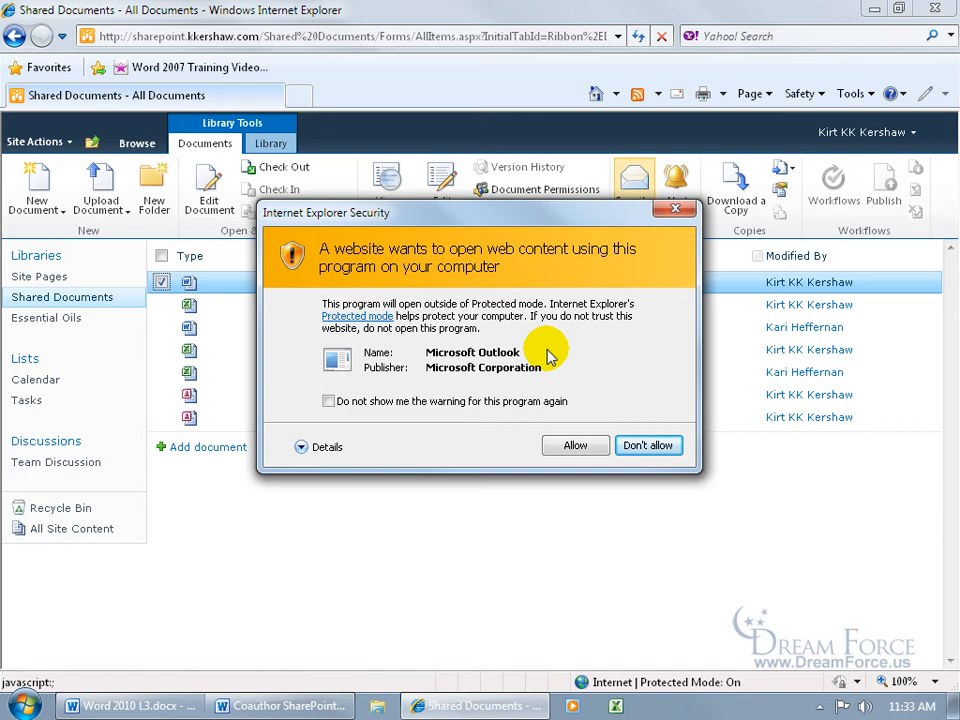
click(574, 445)
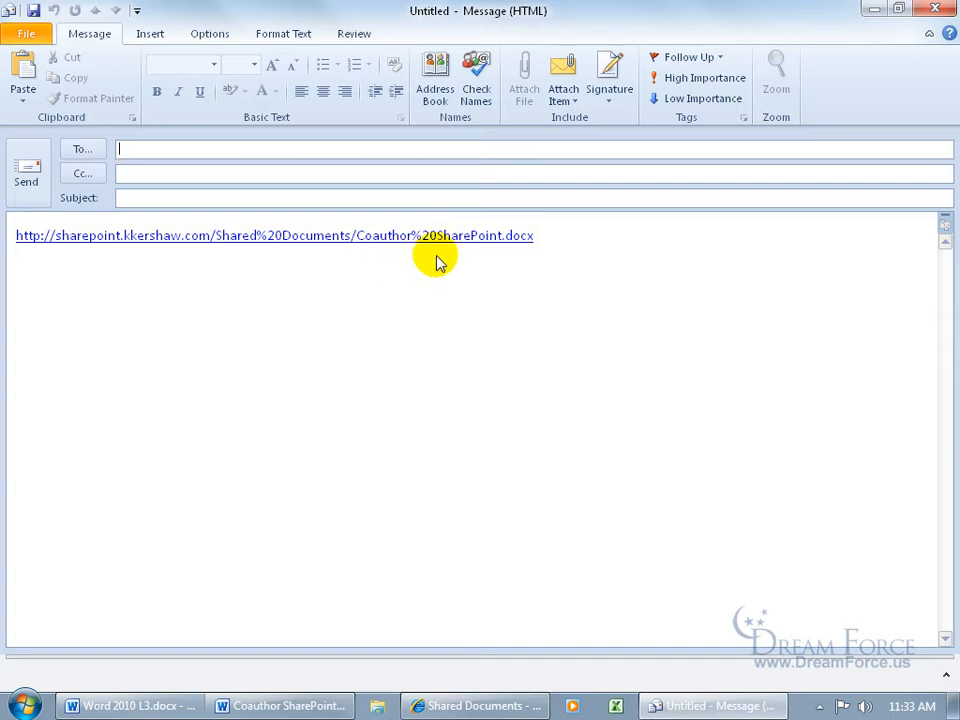
Address the message to the suggested coauthor's e-mail, enter the subject "Work for us" and send it
click(155, 148)
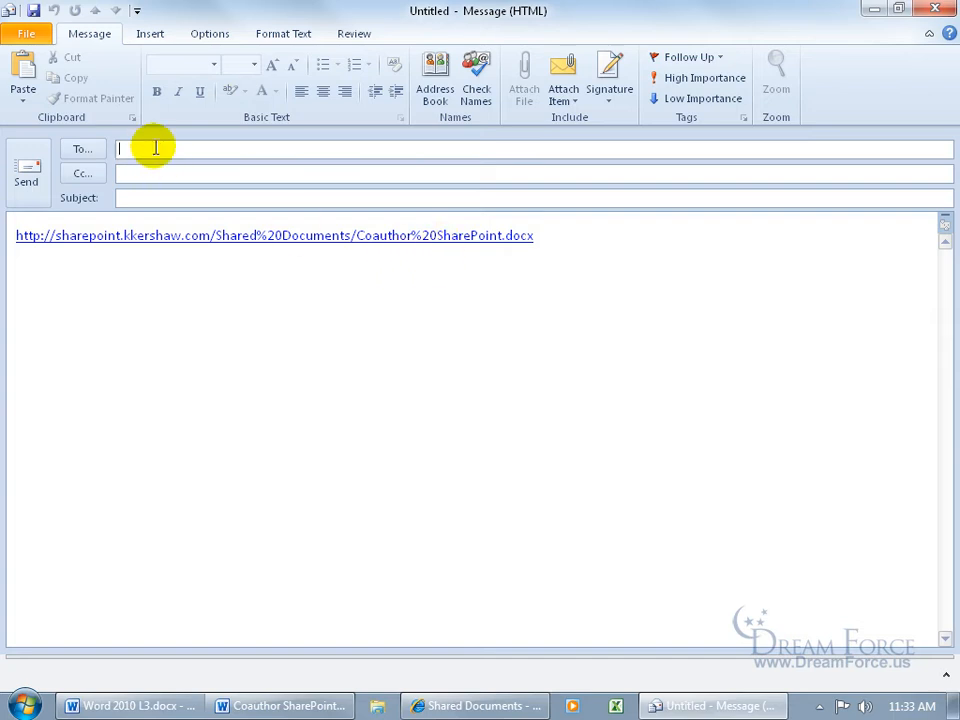
text(k)
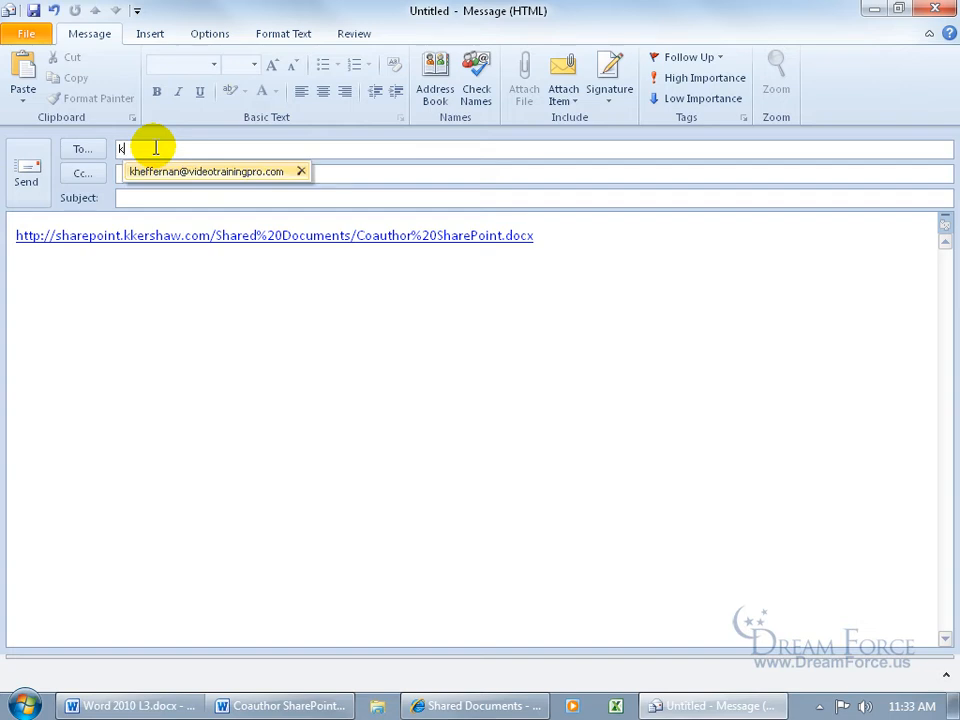
key(Return)
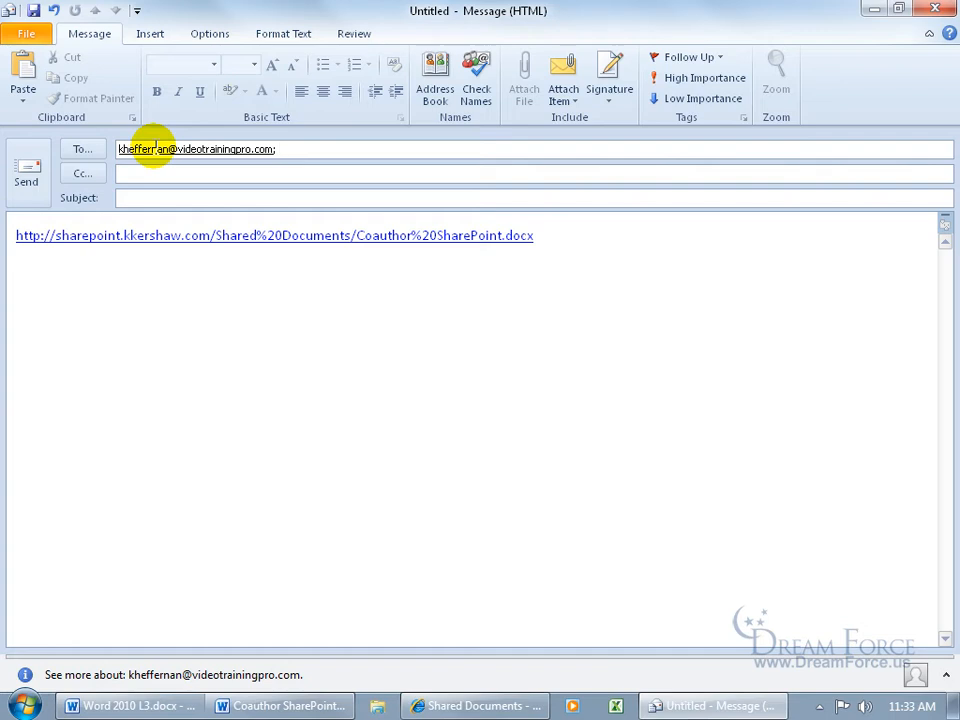
click(162, 202)
text(Work for us)
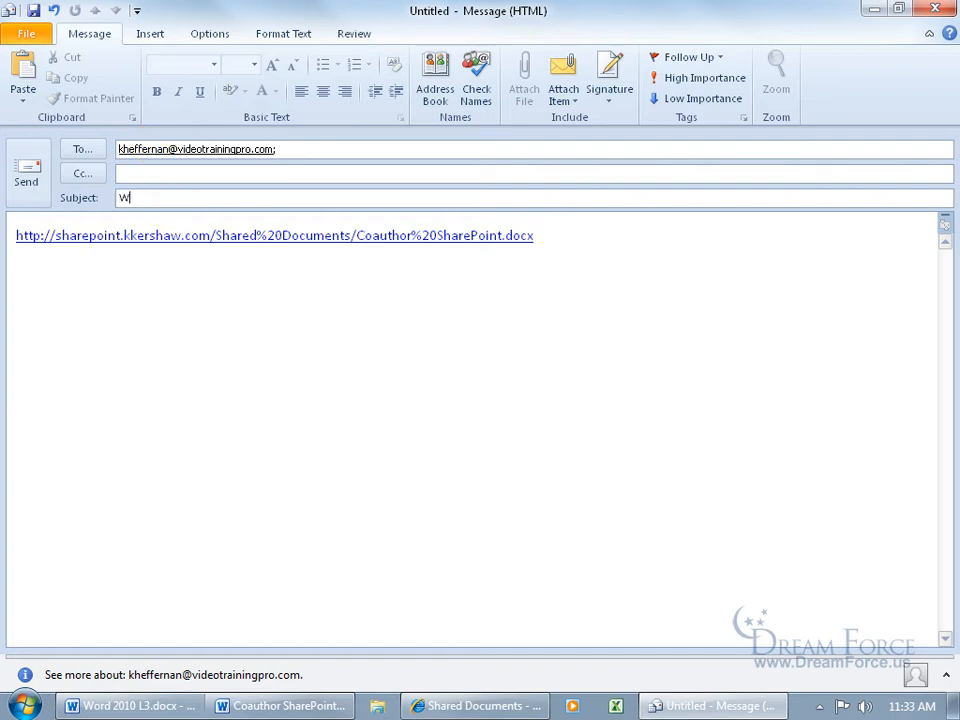
click(29, 177)
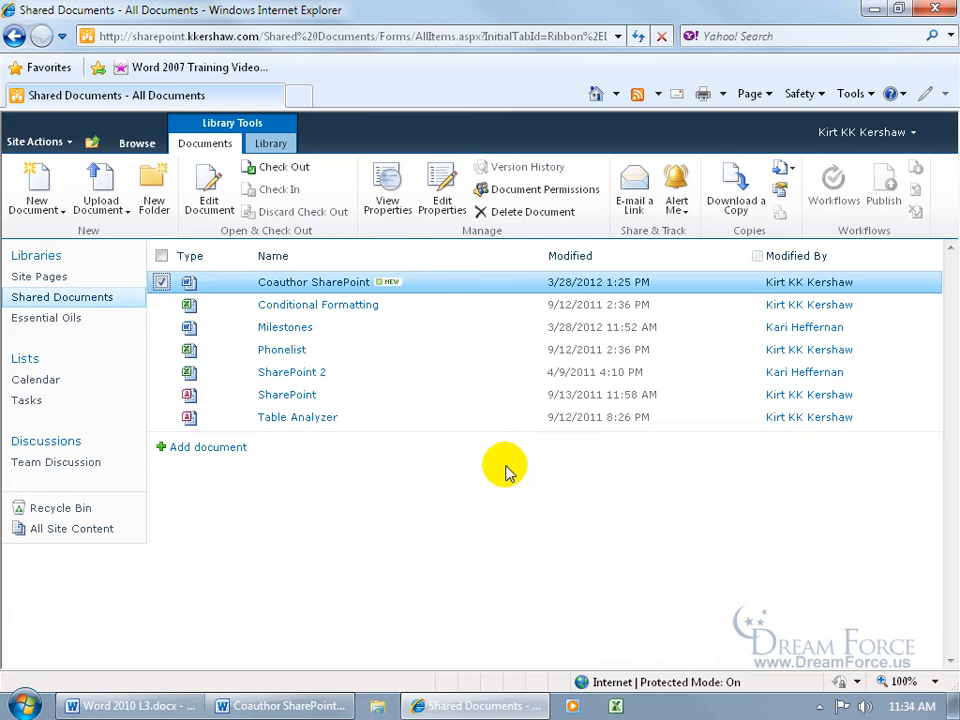
Open Microsoft Outlook, check the Outbox for the unsent message, and close Outlook to return to the Shared Documents library
click(22, 705)
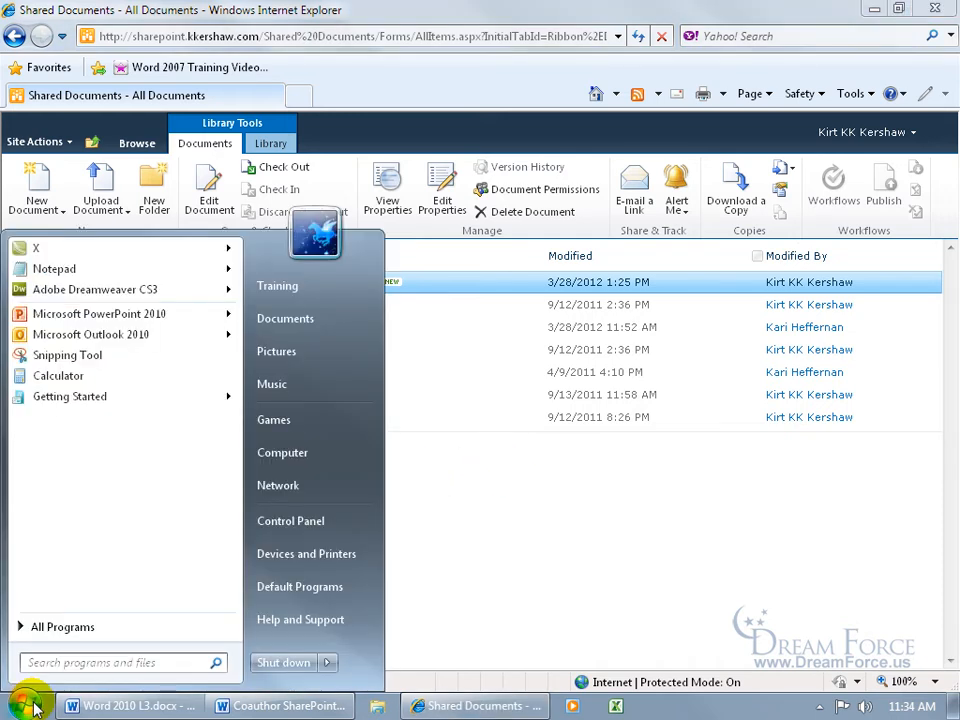
mouse_move(84, 340)
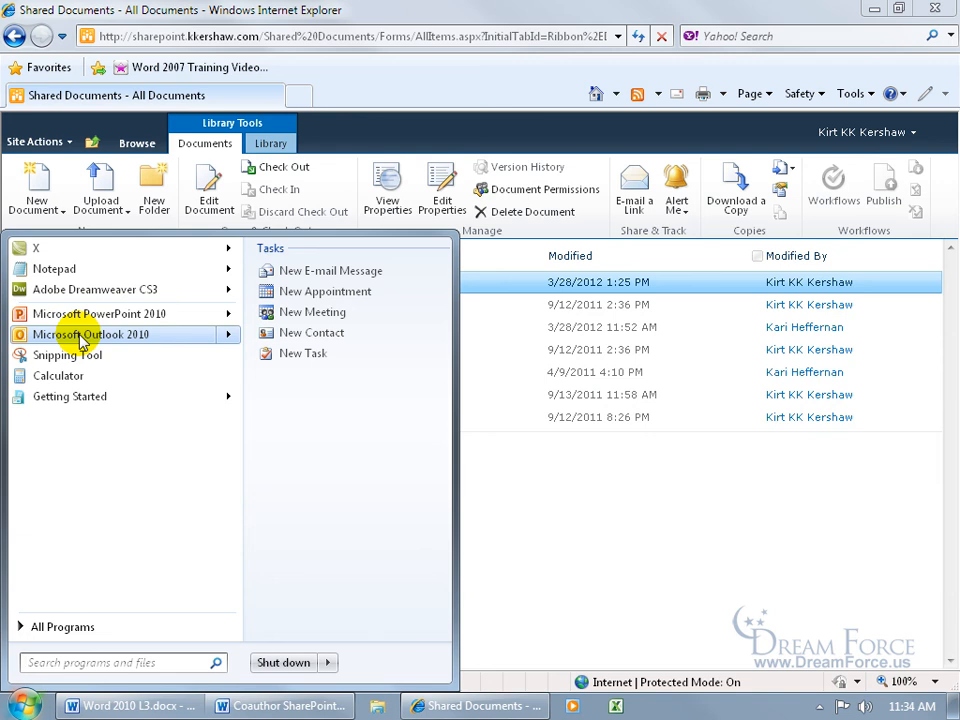
click(84, 336)
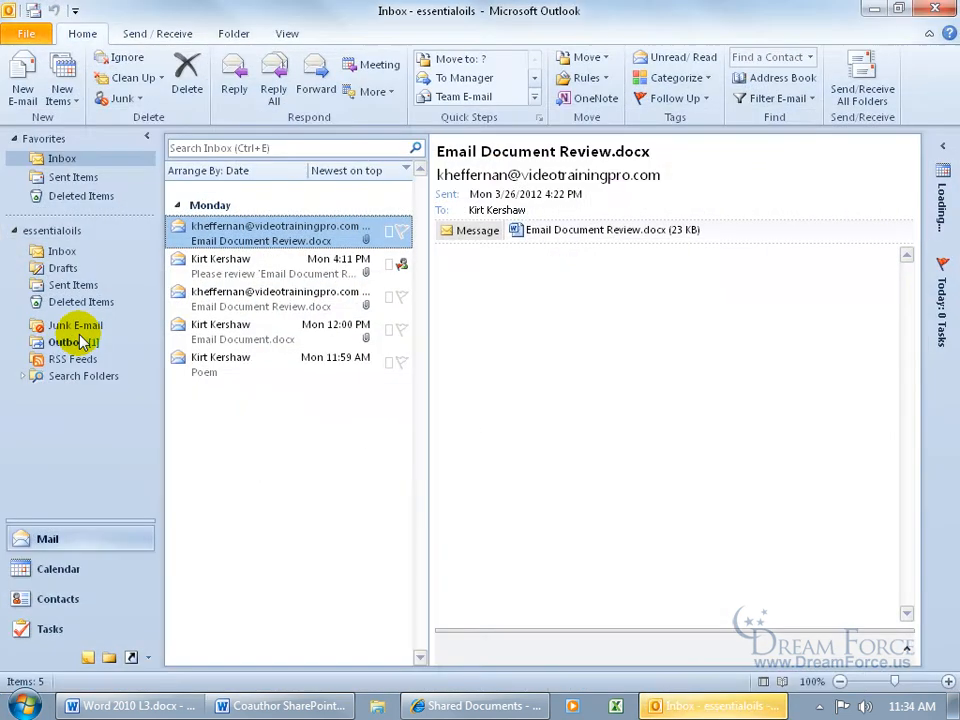
click(66, 342)
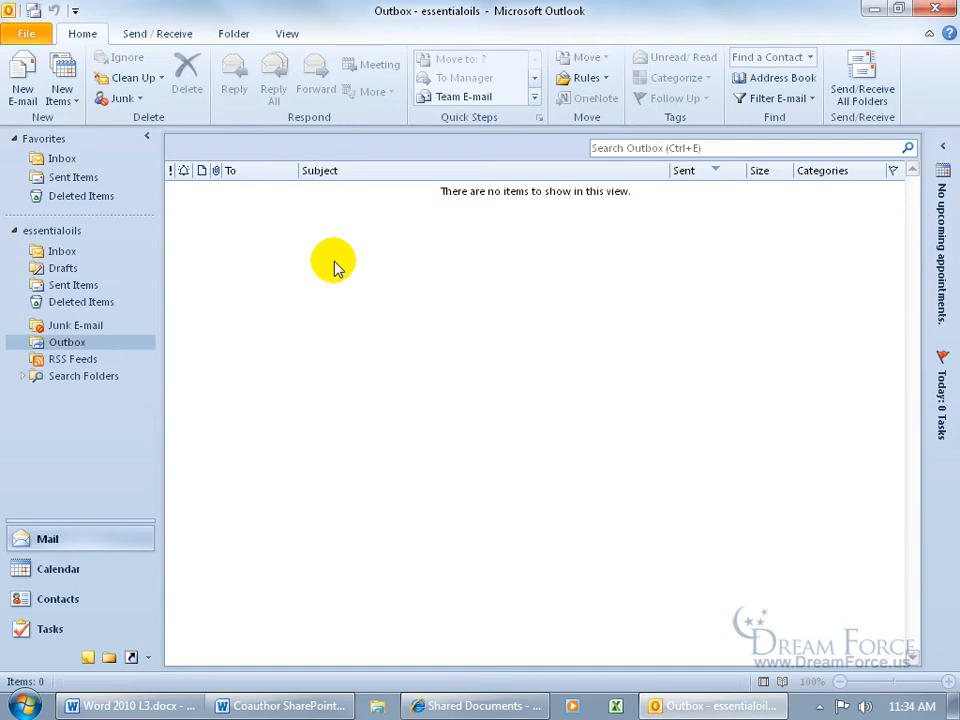
click(935, 9)
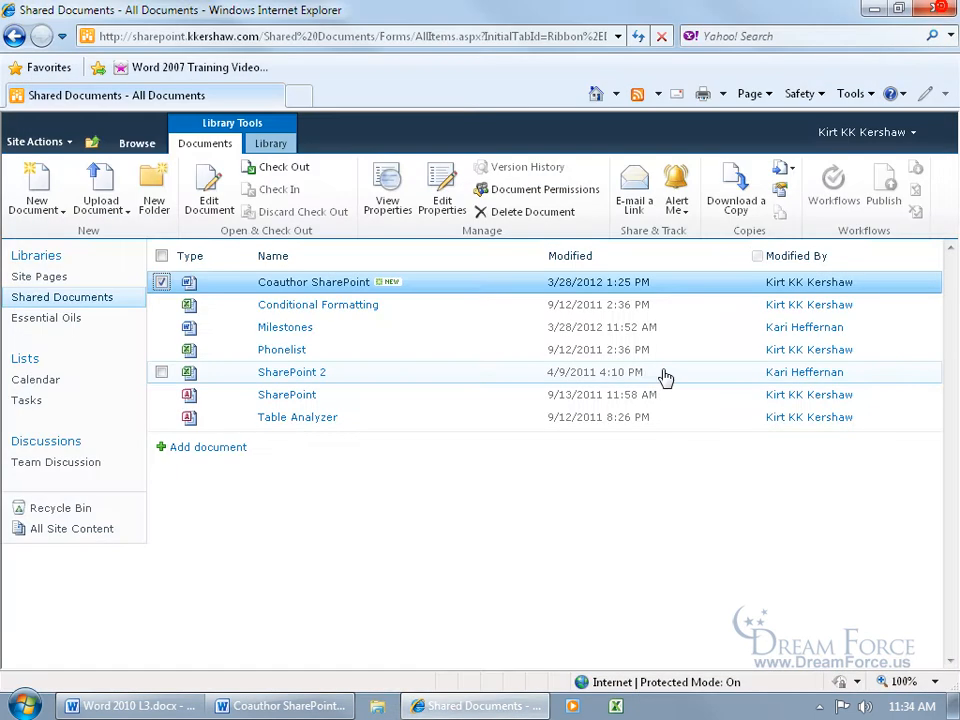
Open the Coauthor SharePoint document from the Shared Documents library for editing
click(354, 284)
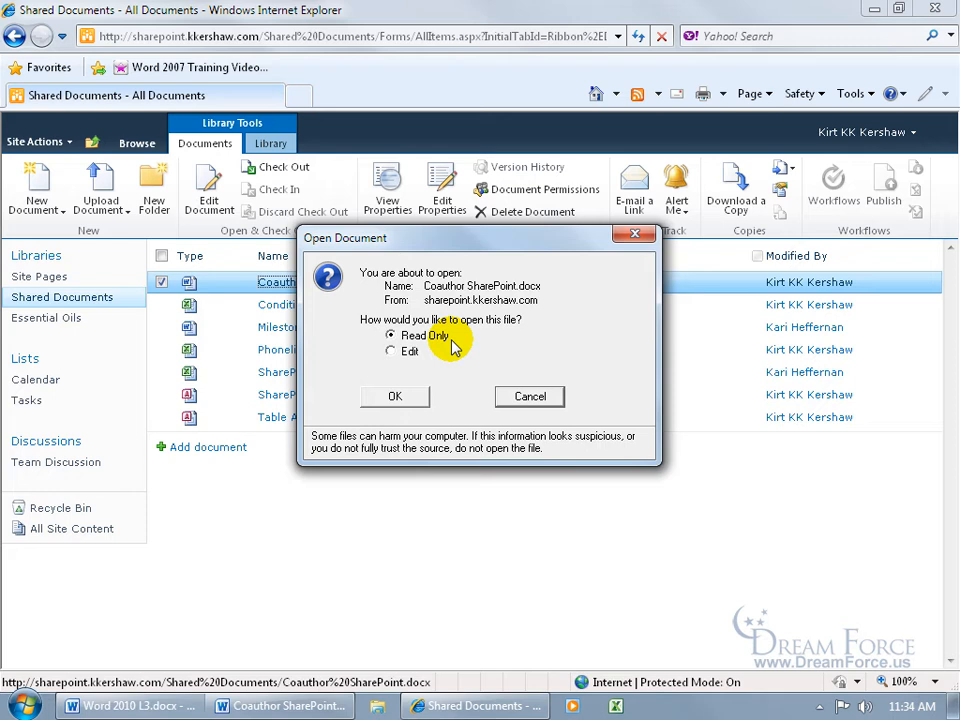
click(391, 352)
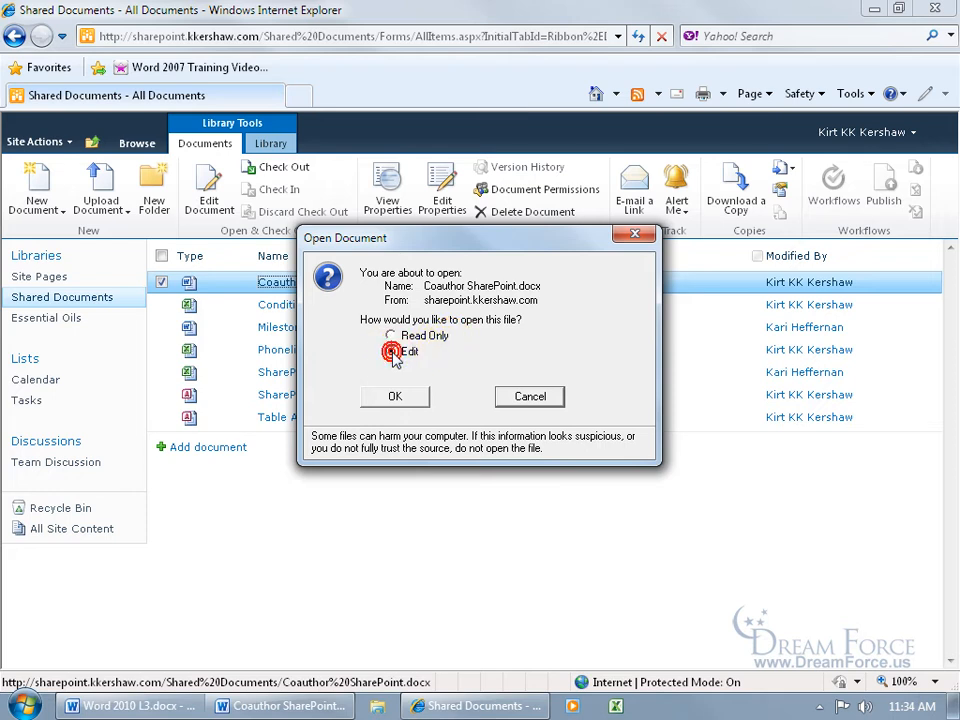
click(405, 398)
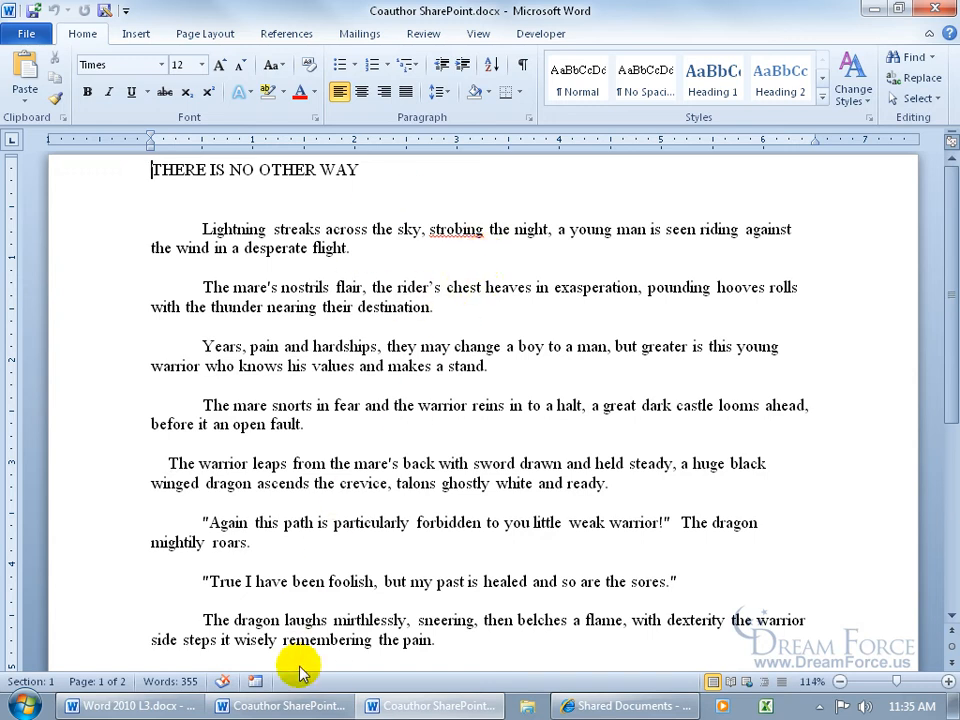
Look at the other open copy of Coauthor SharePoint, return to the shared one and check which authors are editing it
click(294, 704)
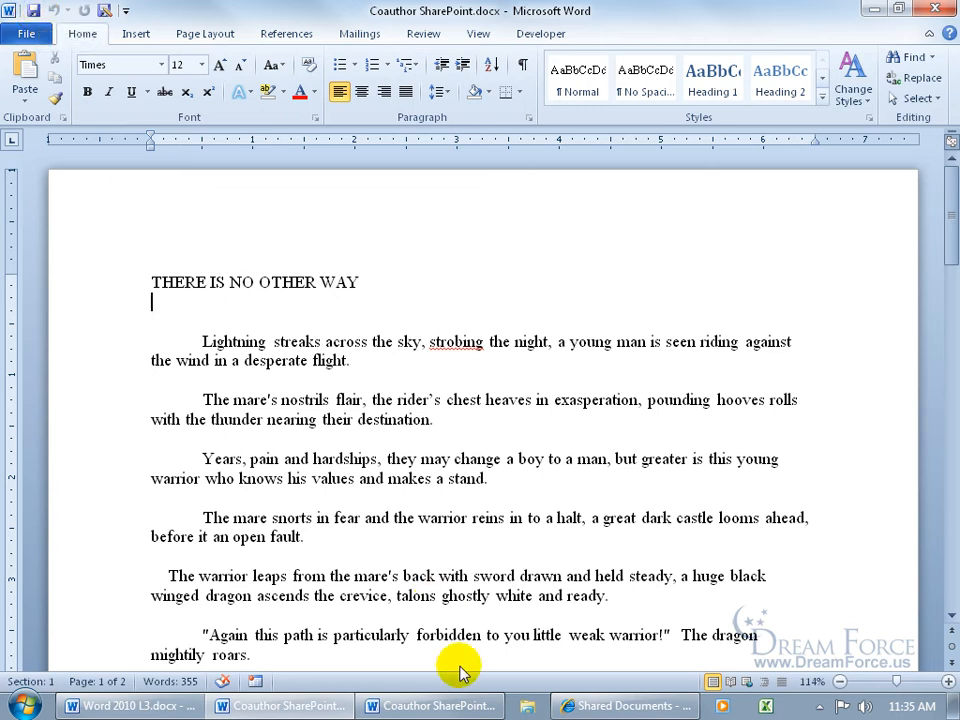
scroll(400, 500, down, 2)
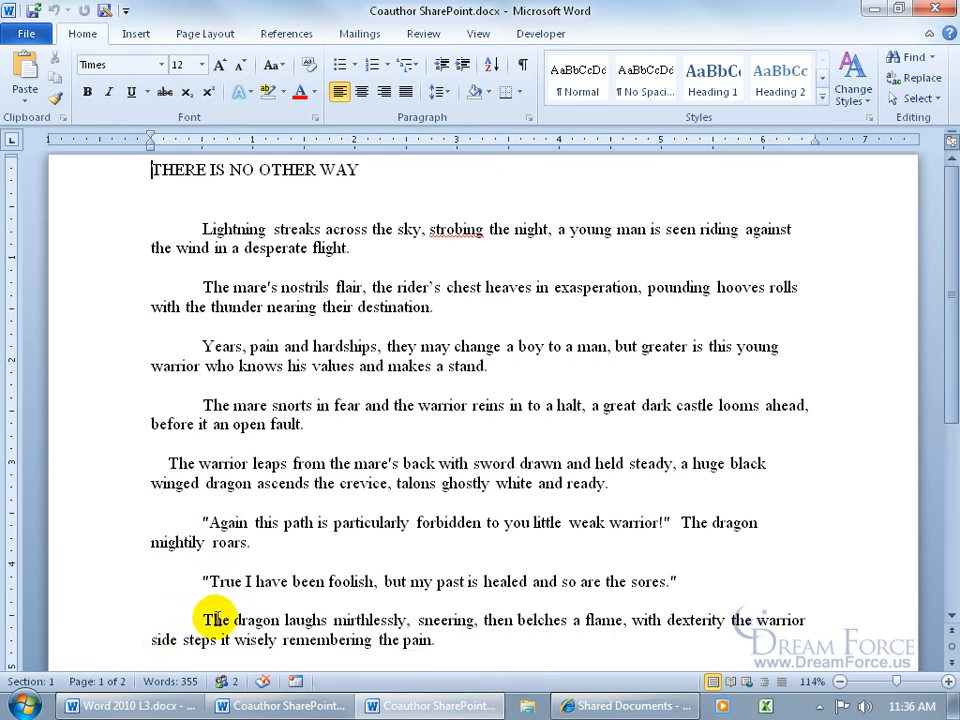
click(224, 681)
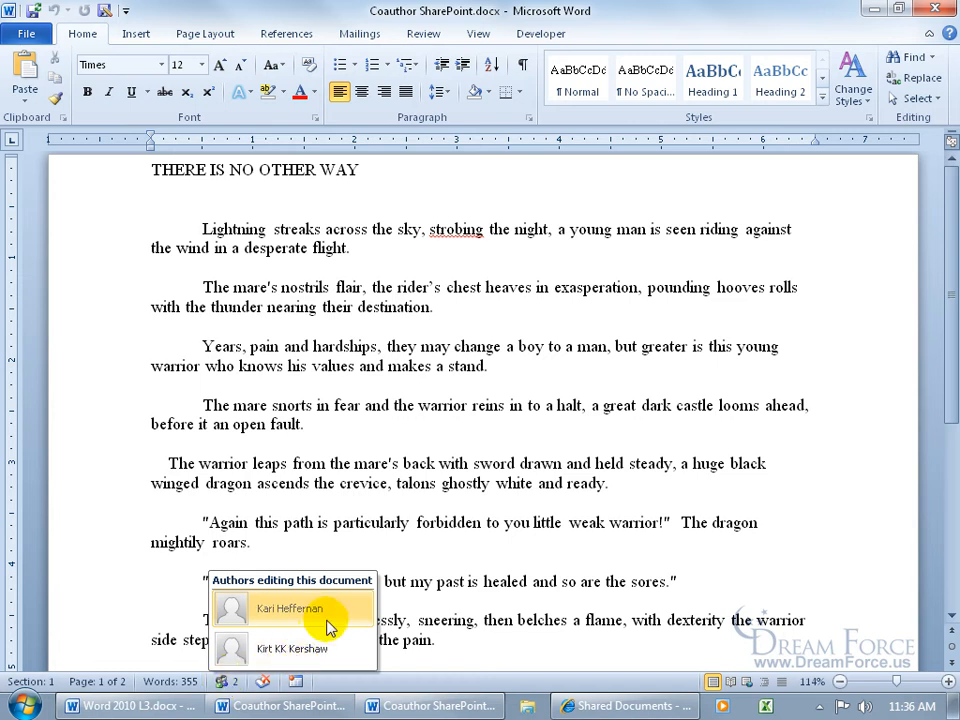
click(392, 509)
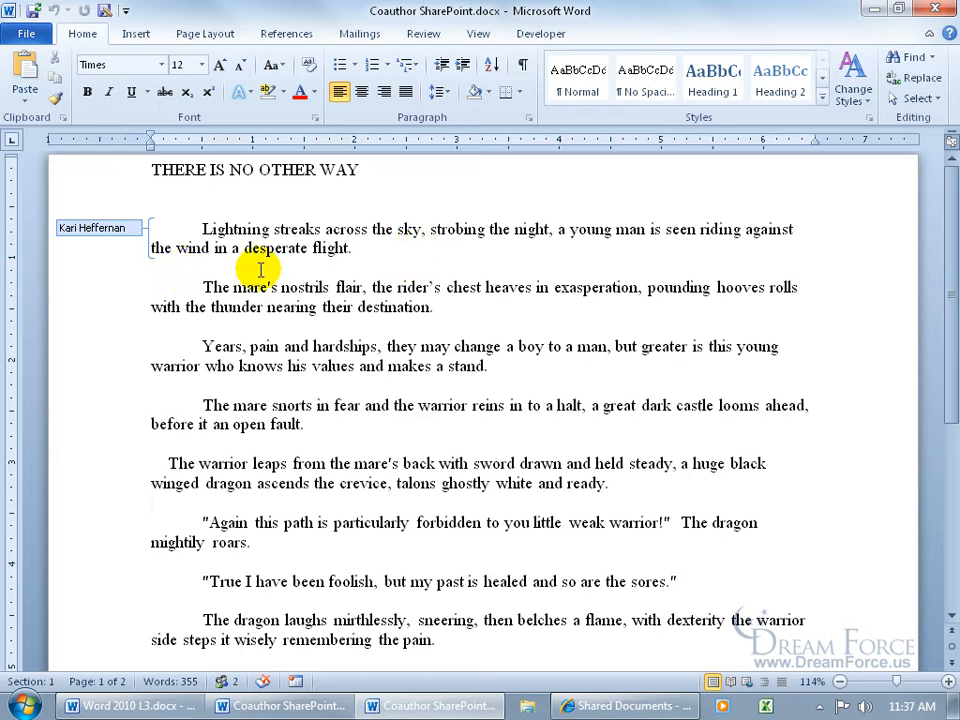
mouse_move(140, 227)
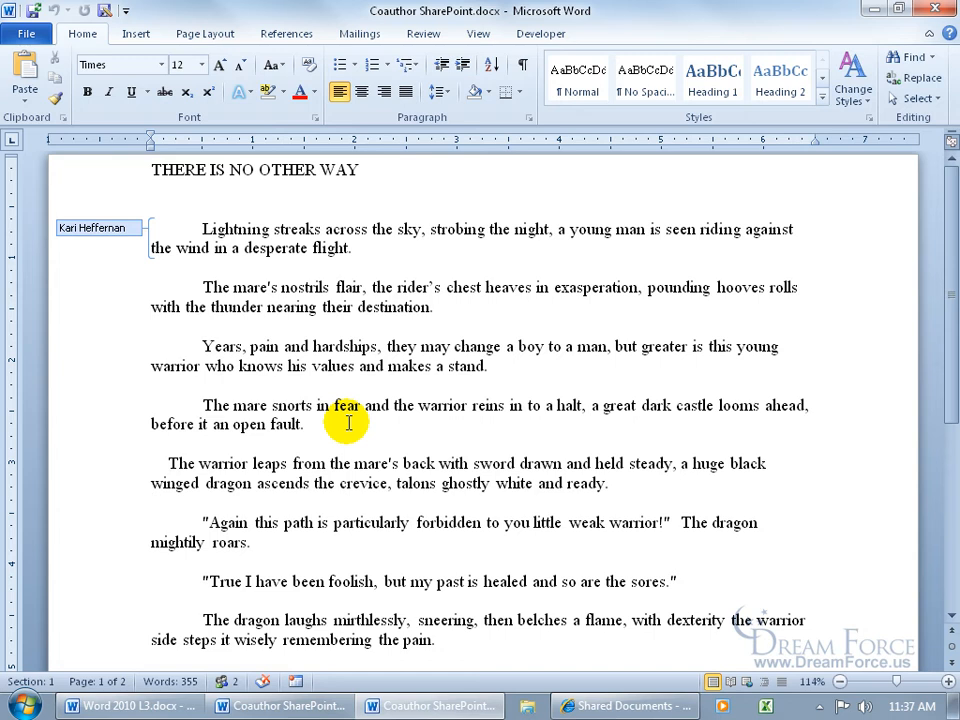
Try to delete the letters "ros" from "across" in the coauthor's locked first paragraph, and place the cursor in the third paragraph
click(347, 228)
drag(340, 232, 359, 231)
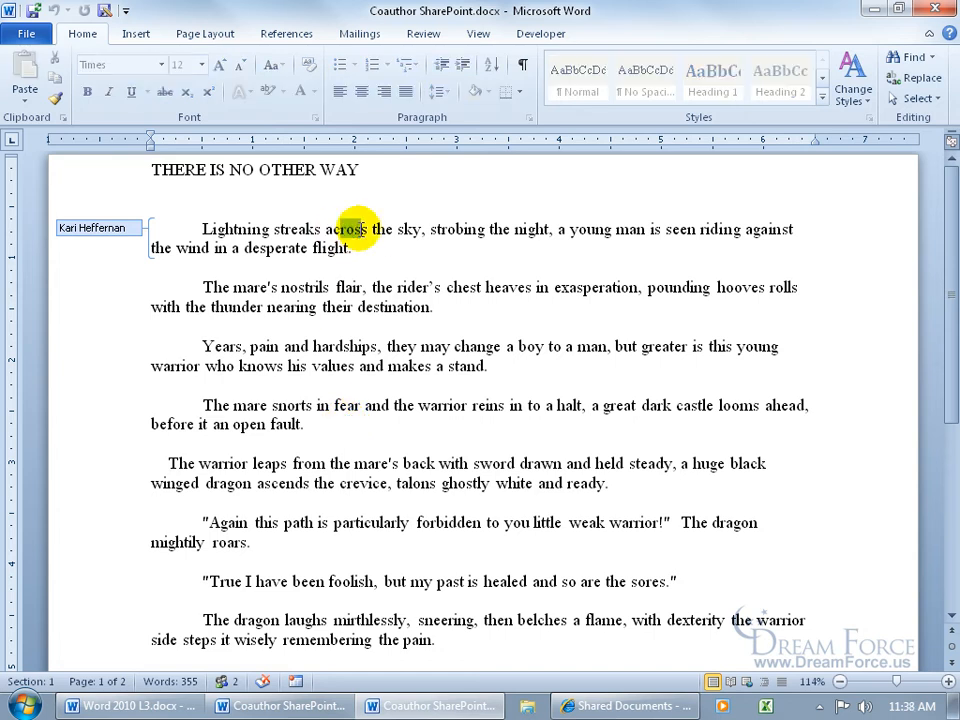
key(Delete)
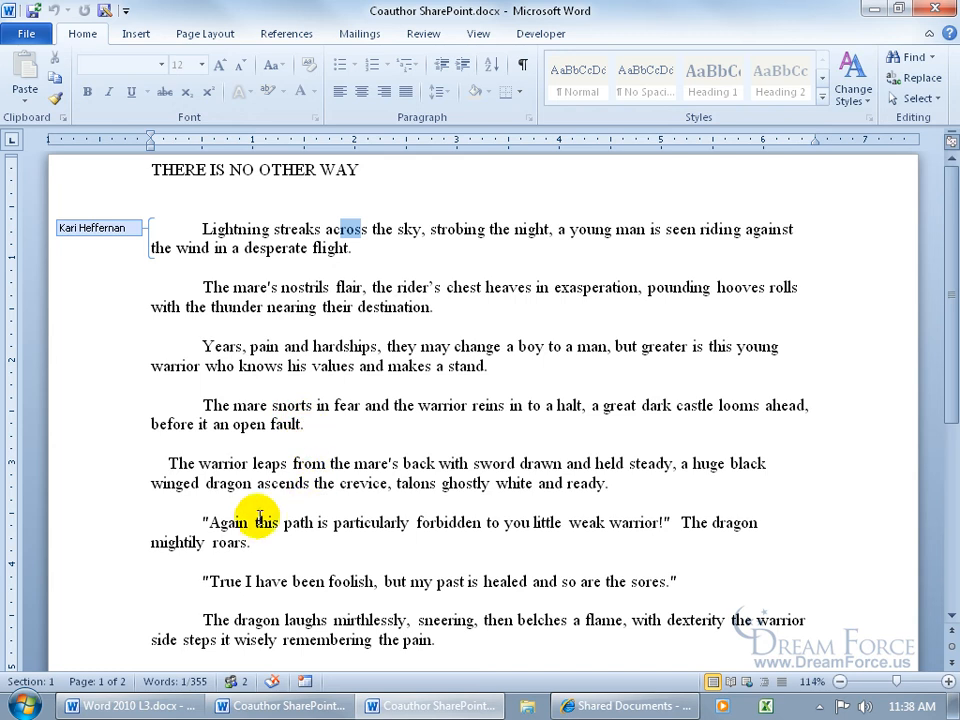
click(201, 347)
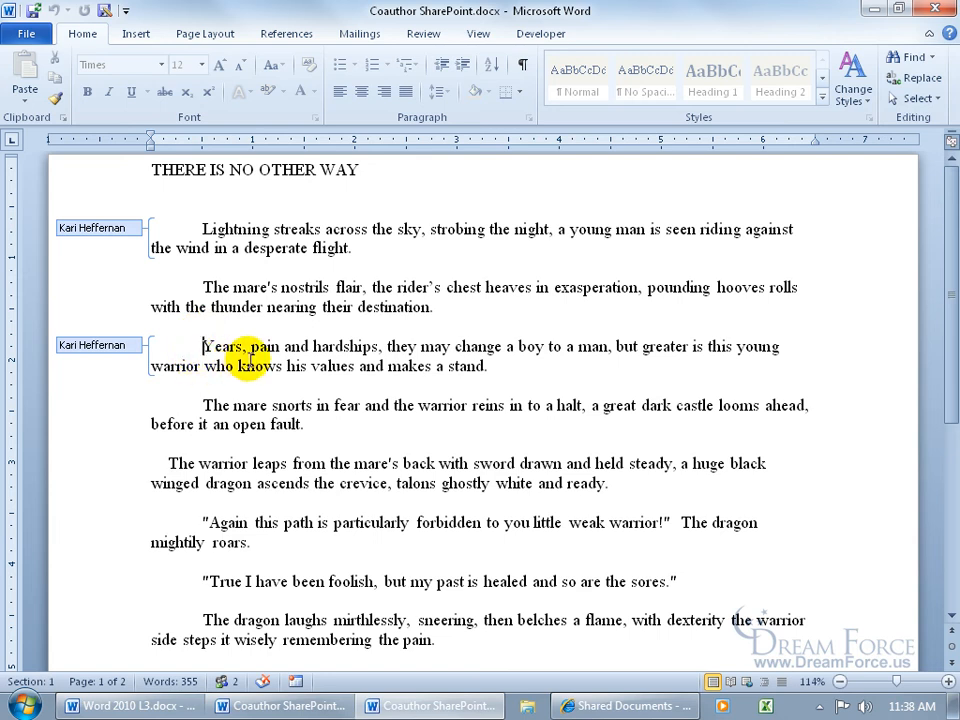
click(345, 310)
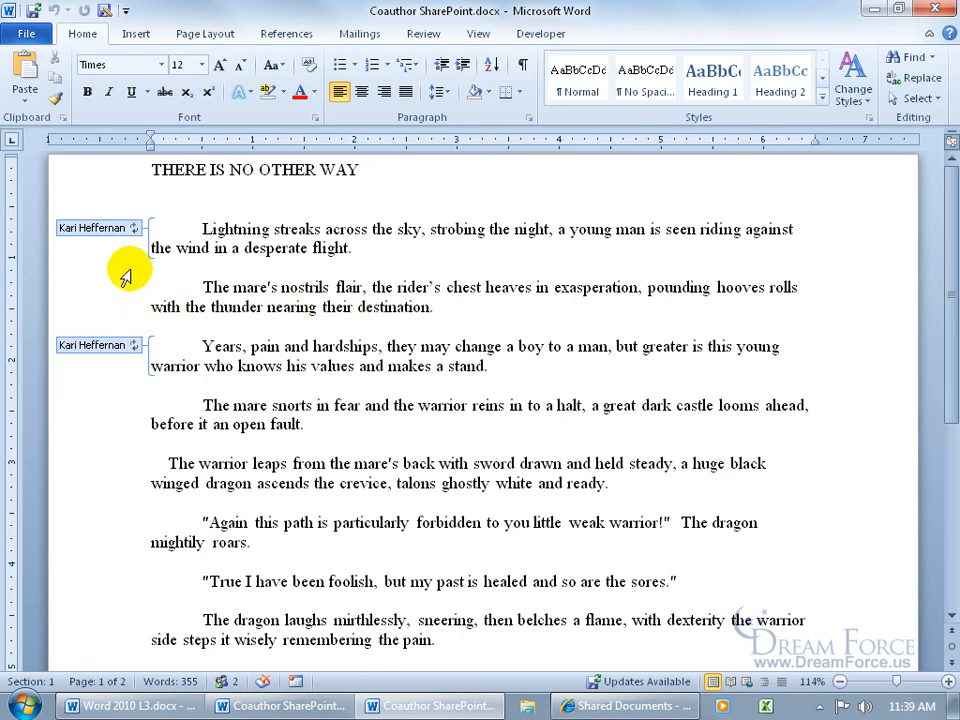
Save the document to bring in the coauthor's available updates and dismiss the refresh notice
click(33, 10)
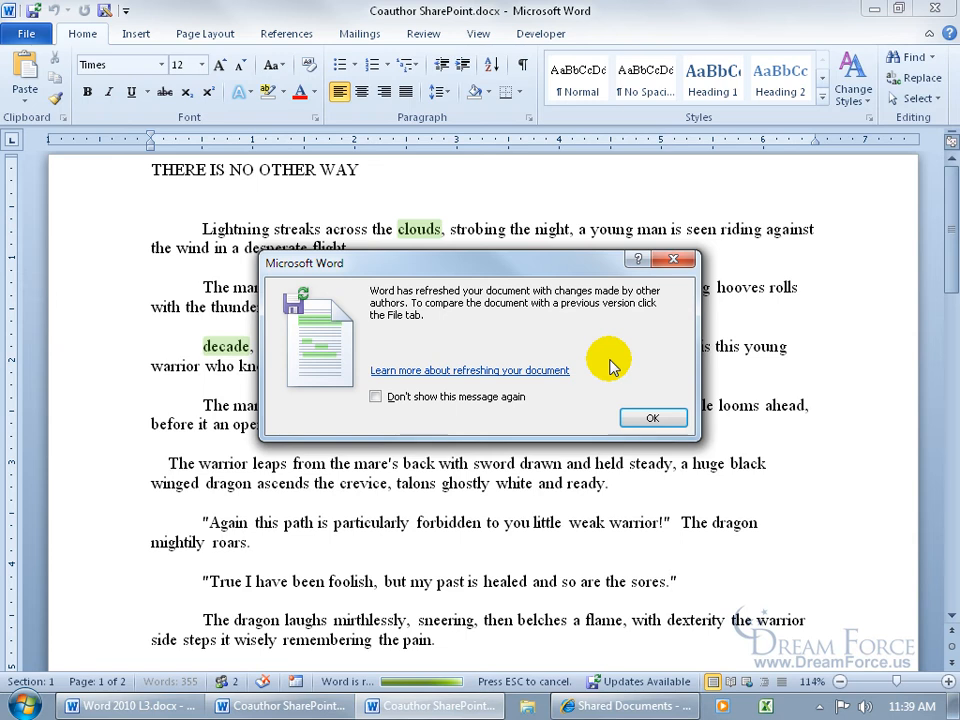
click(645, 417)
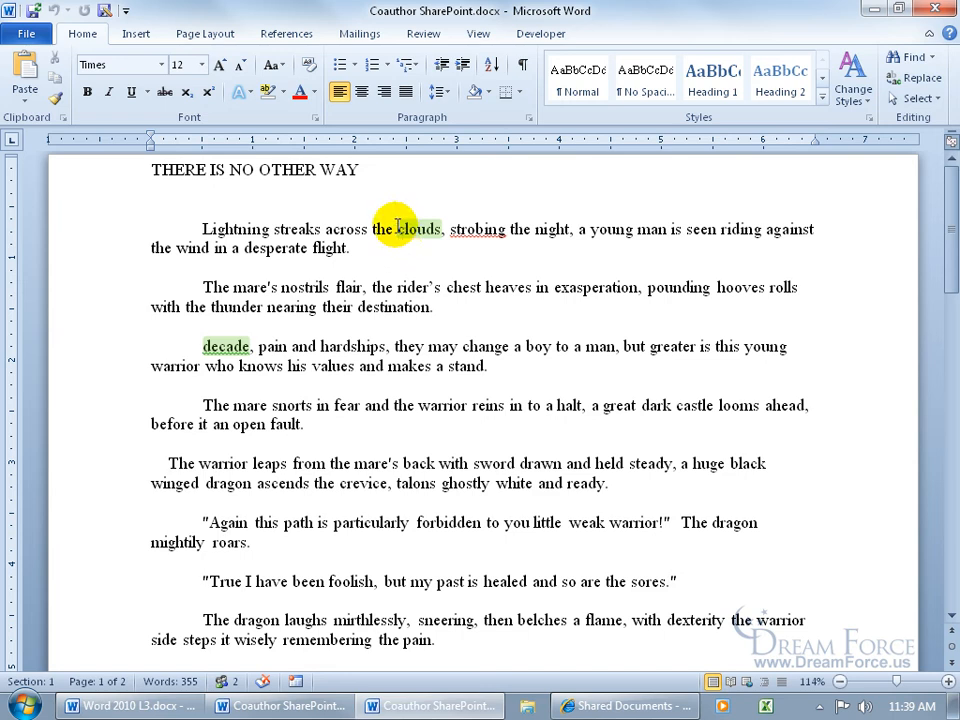
Set the word "clouds" in the first paragraph to no highlight color and save the document
drag(398, 229, 444, 231)
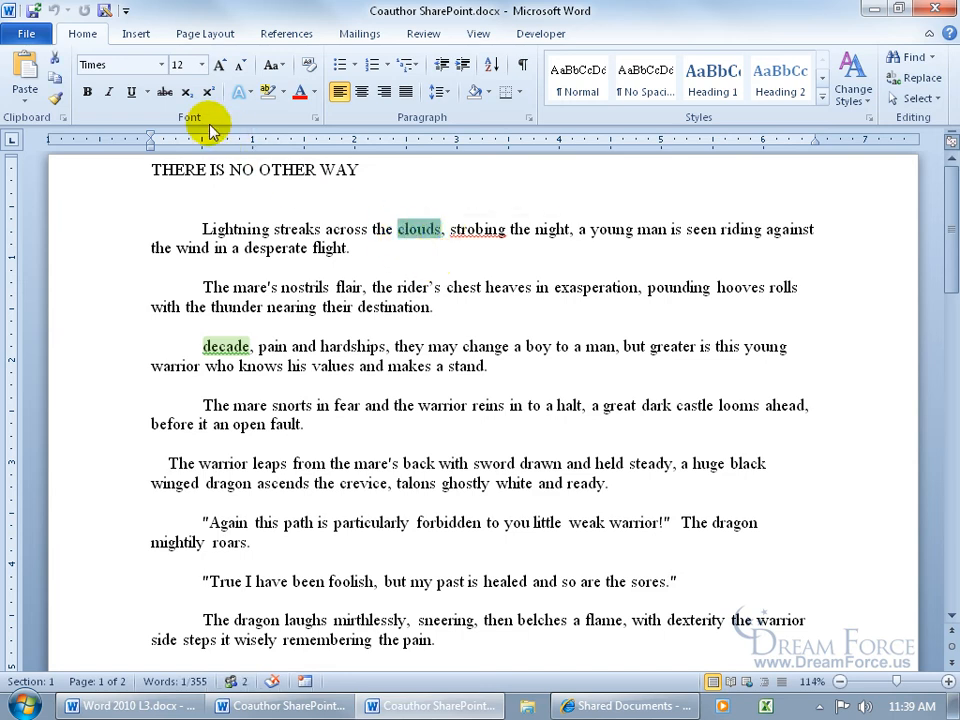
click(283, 92)
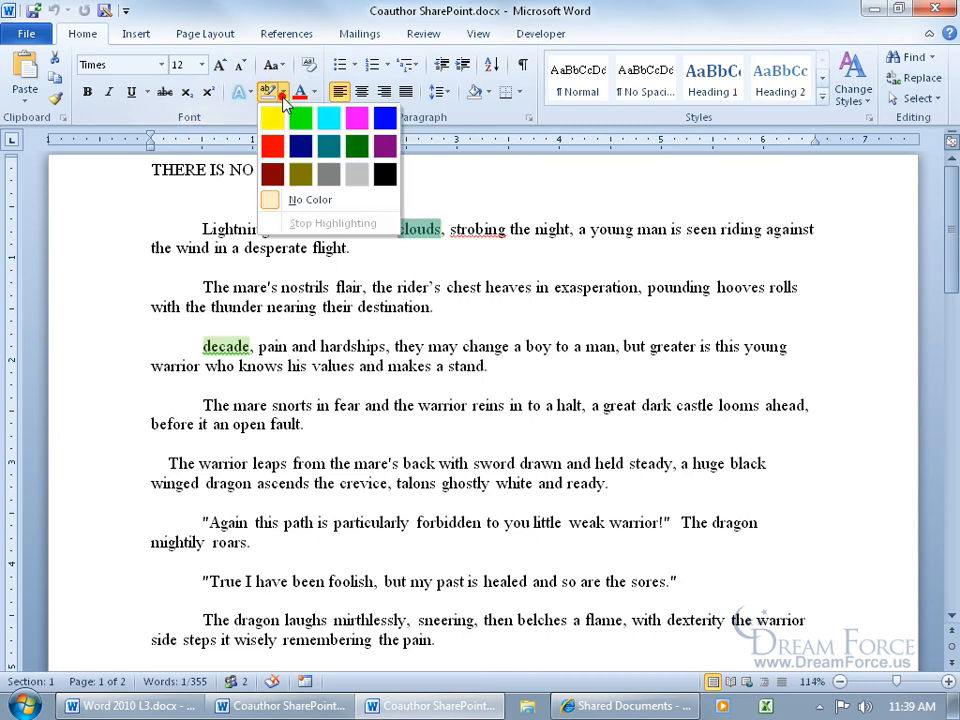
click(301, 202)
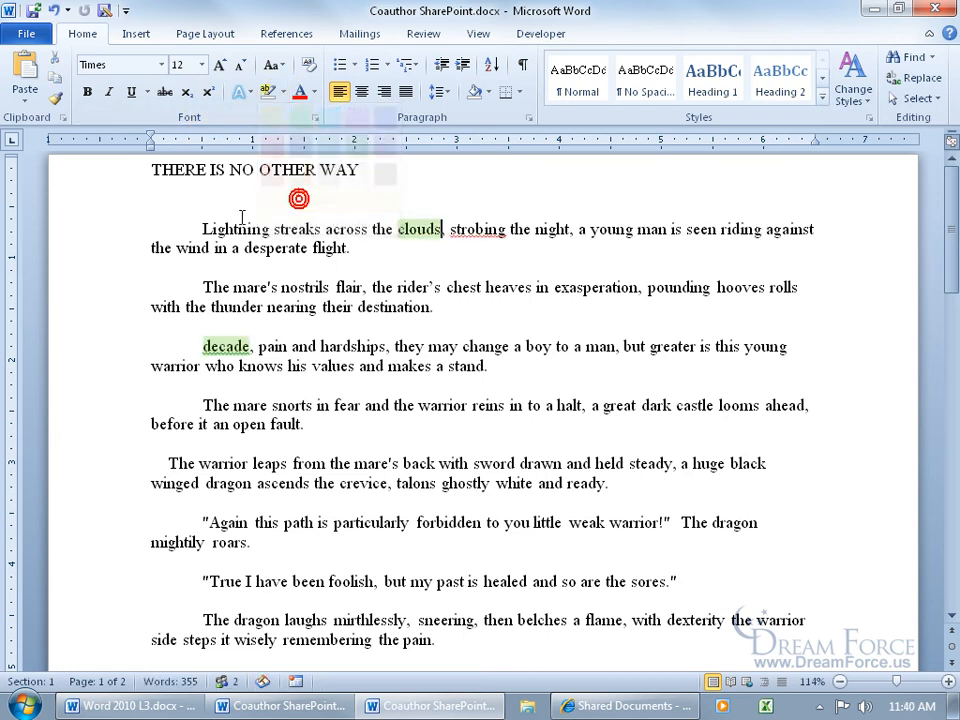
click(31, 10)
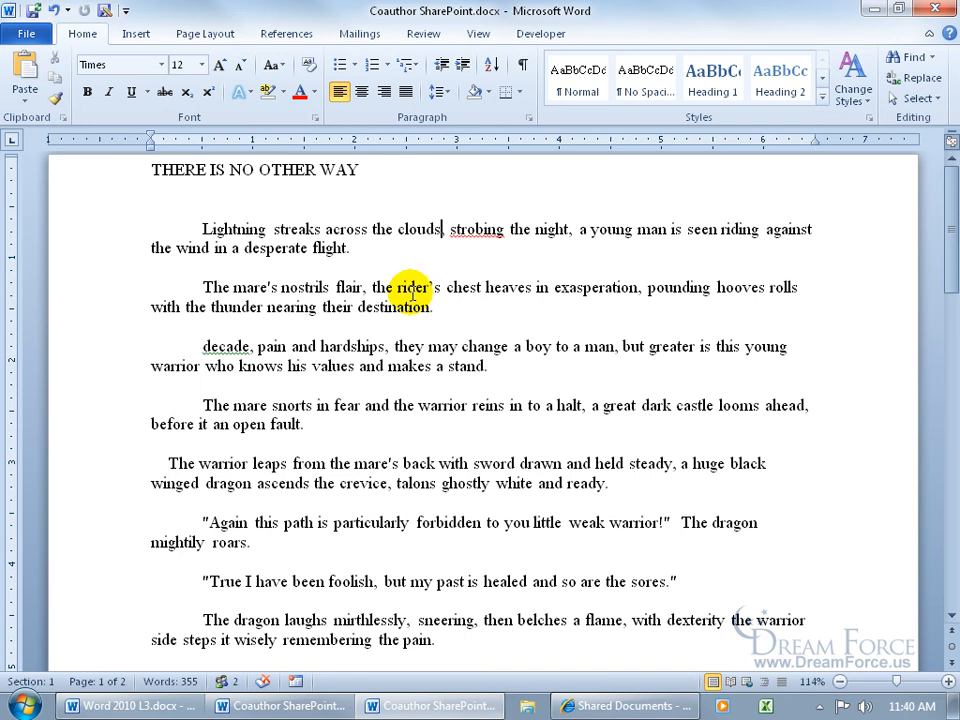
Replace the word "clouds" with "sky" in the first paragraph, keeping the comma after it
text(,)
key(BackSpace)
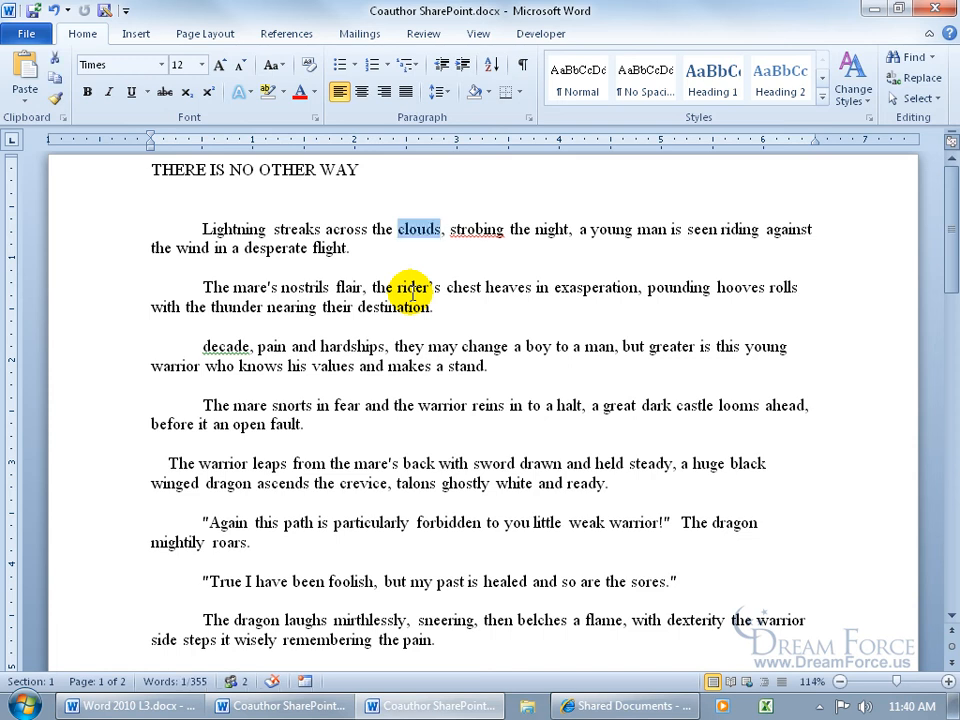
key(BackSpace)
key(BackSpace)
key(BackSpace)
key(BackSpace)
key(BackSpace)
key(BackSpace)
text(sk)
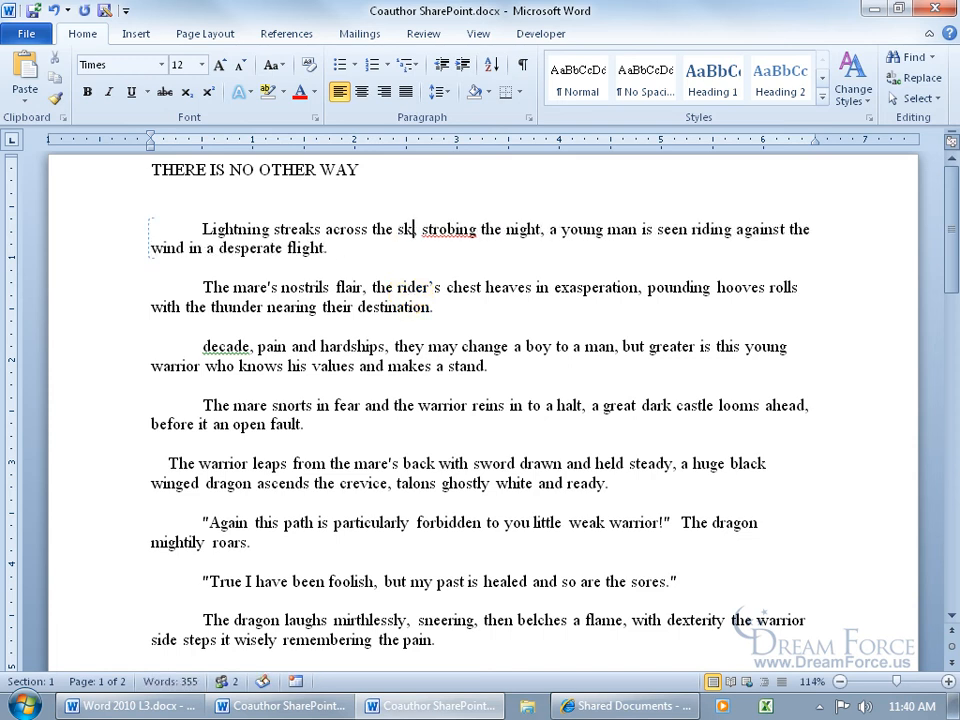
text(y,)
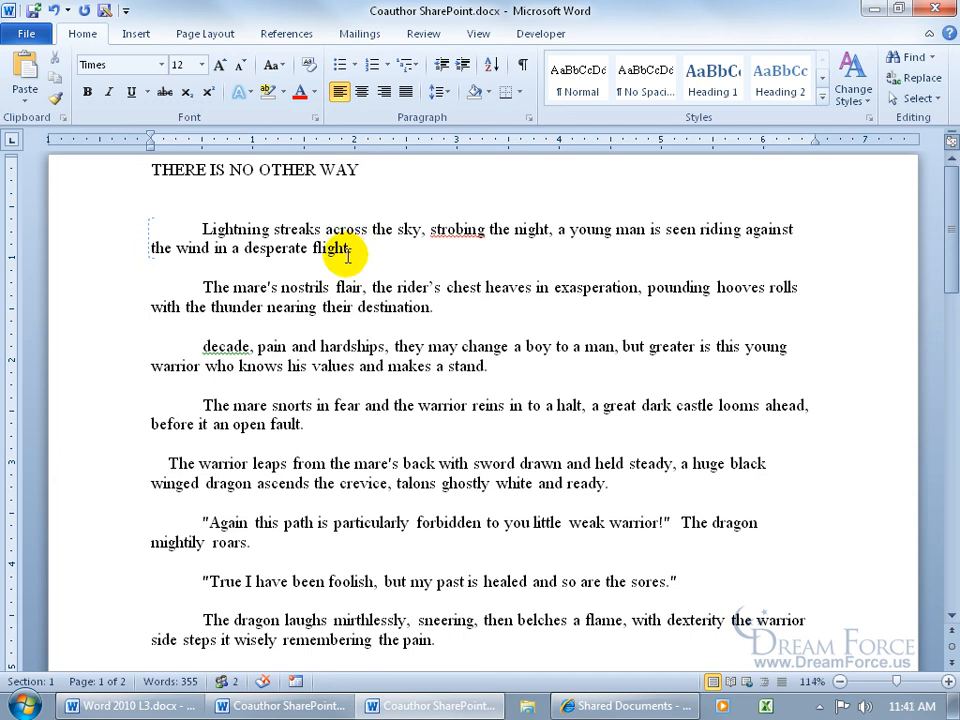
text(,)
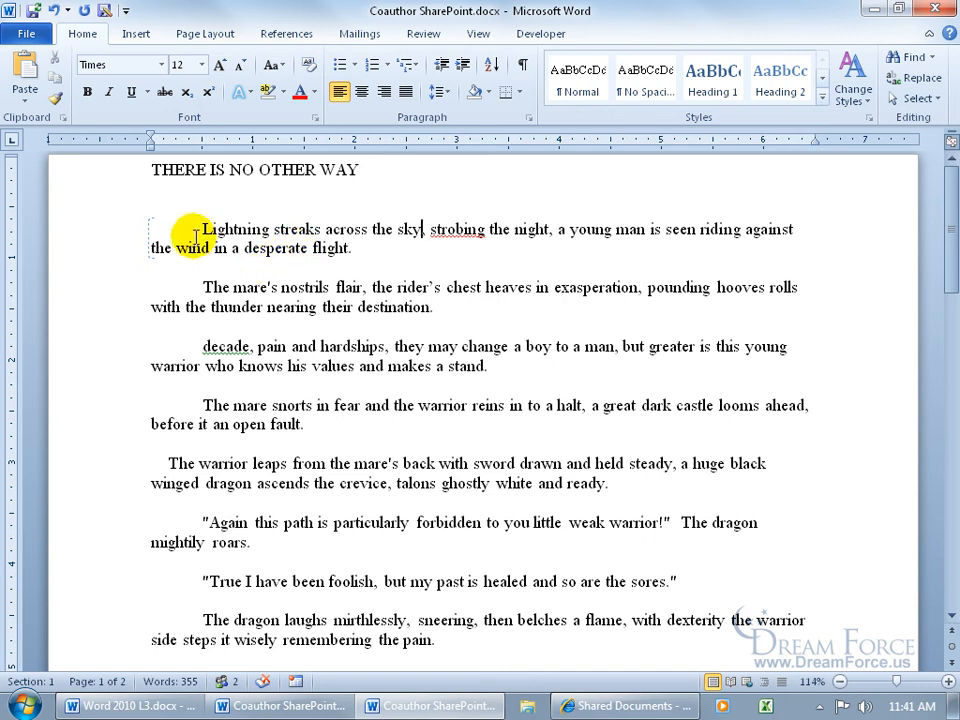
key(BackSpace)
text(,)
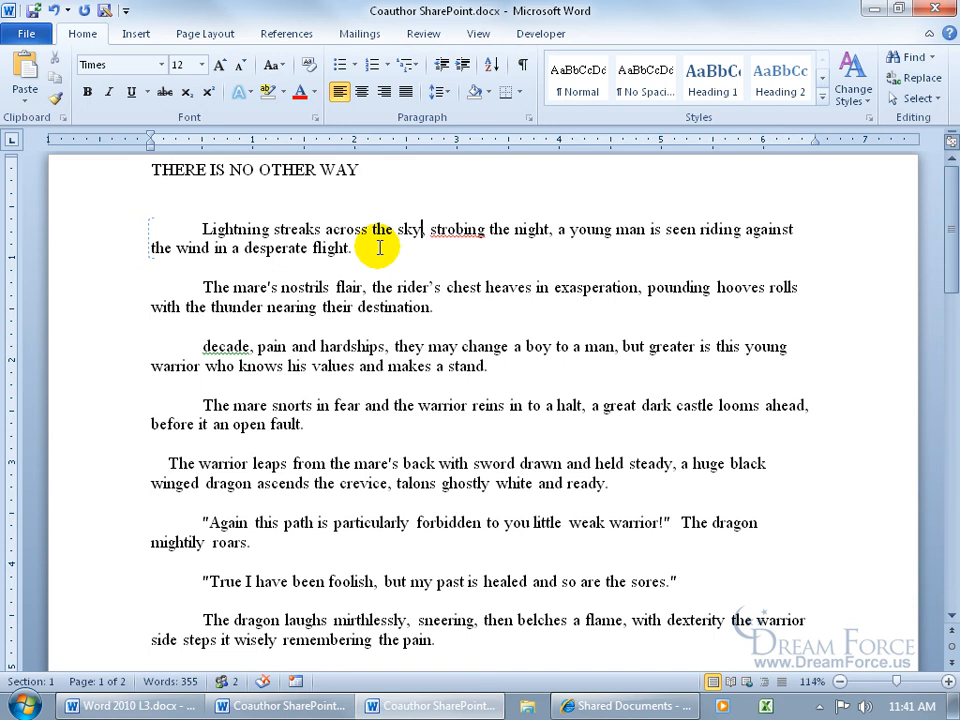
Save the edited document, save again to refresh it with the coauthor's updates, and dismiss the refresh notice
click(32, 10)
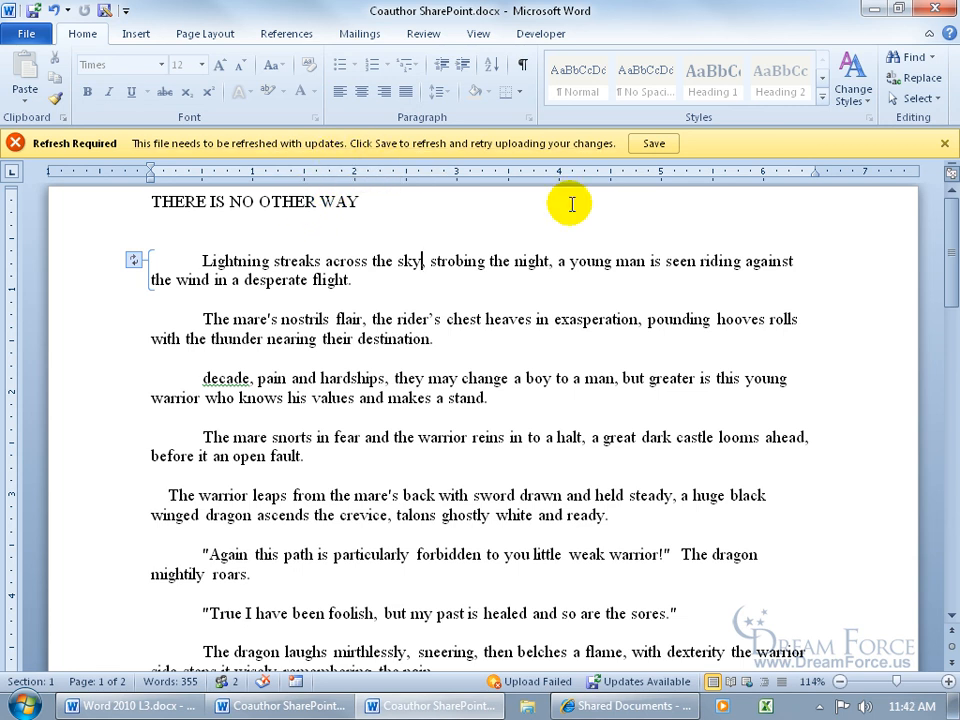
click(653, 143)
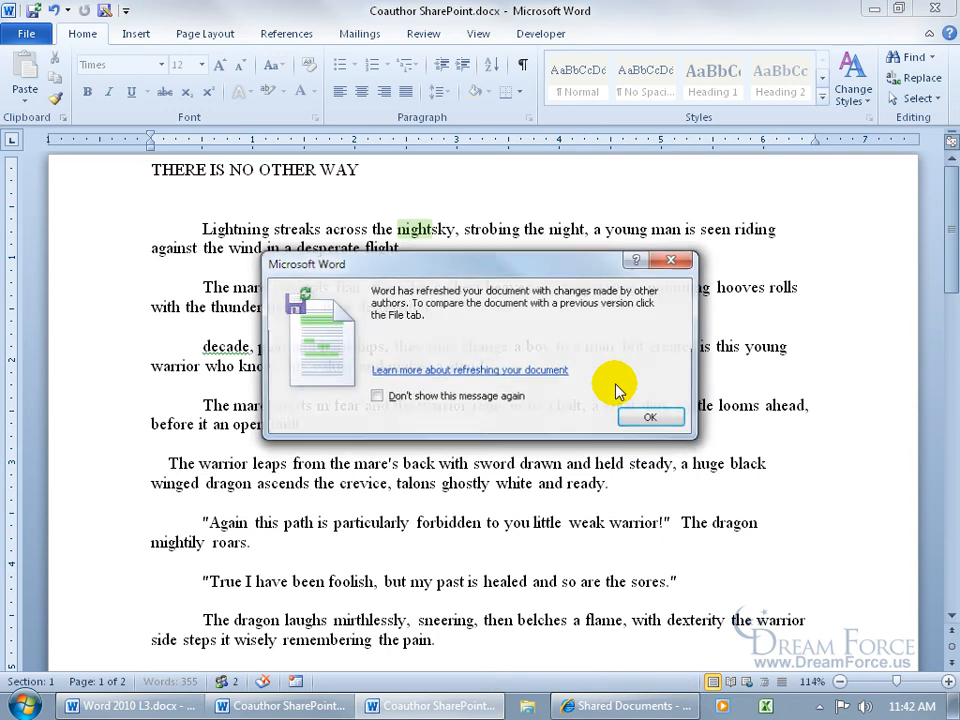
click(652, 418)
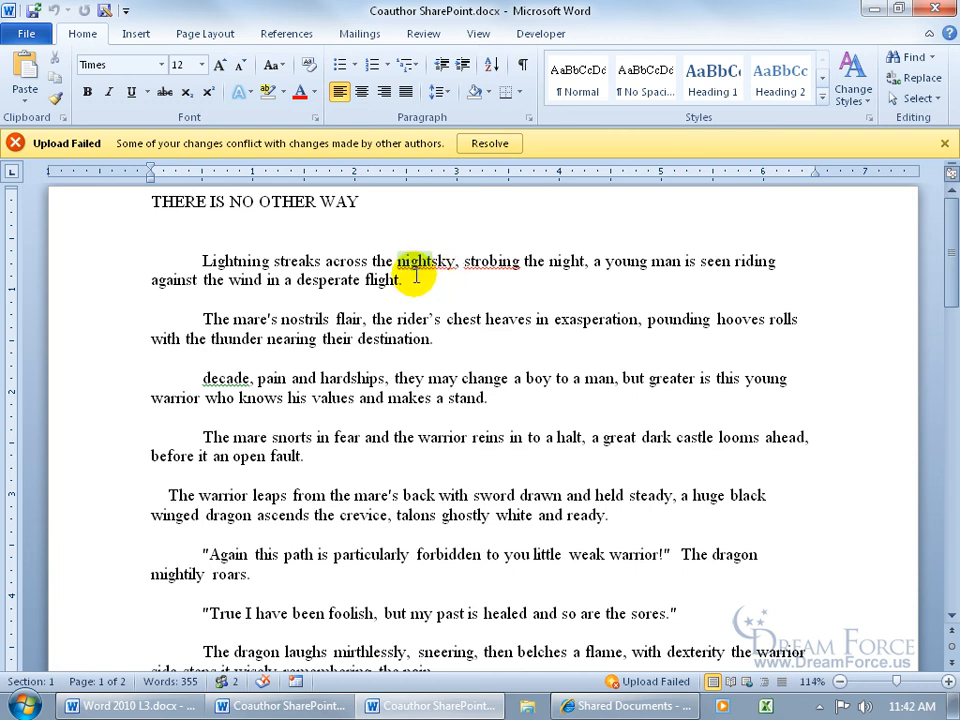
Resolve the editing conflict by rejecting the own insertion "sky", and save and close the conflict view
click(490, 143)
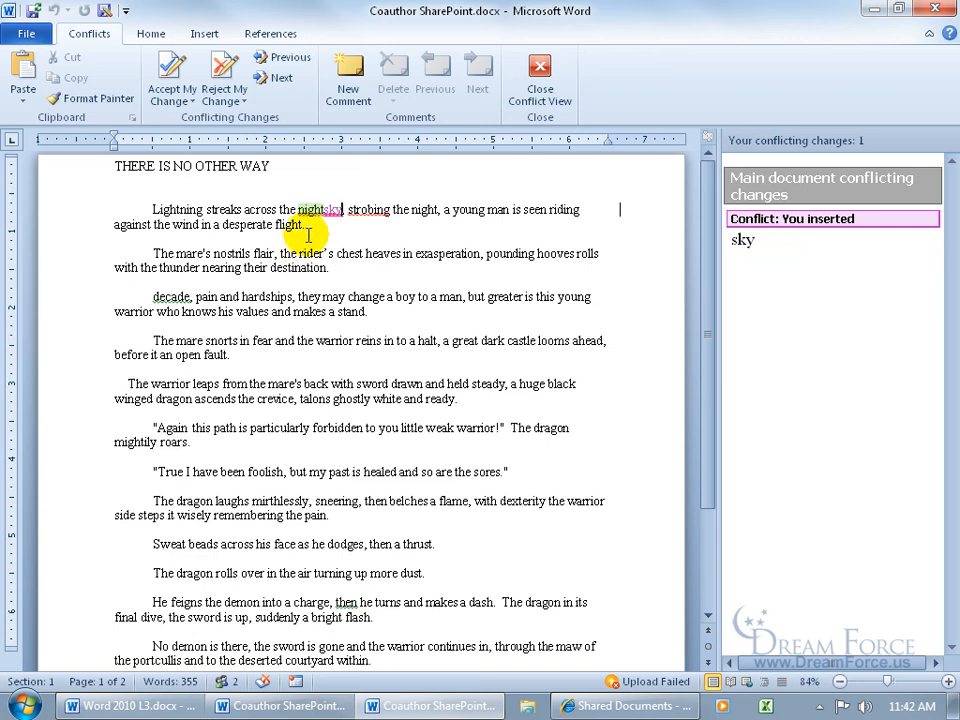
click(224, 68)
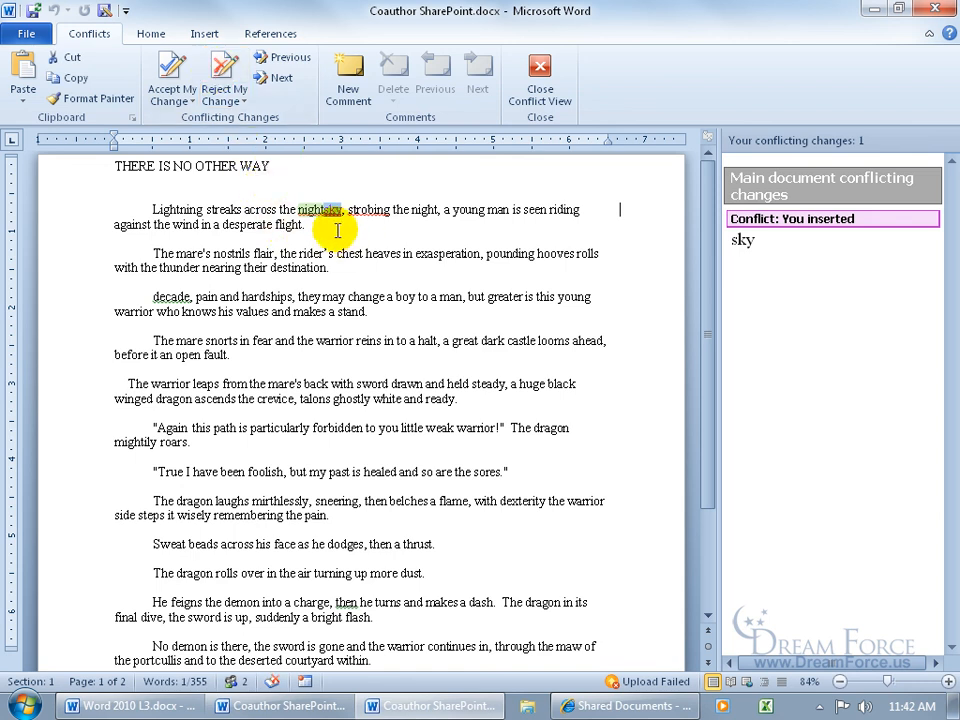
click(222, 70)
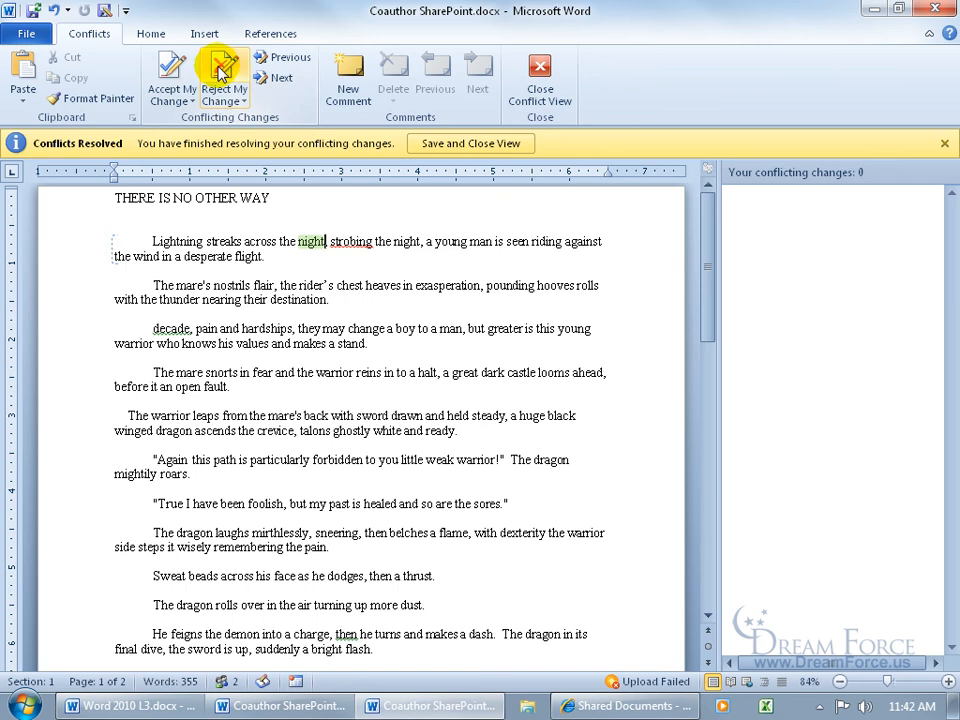
click(456, 143)
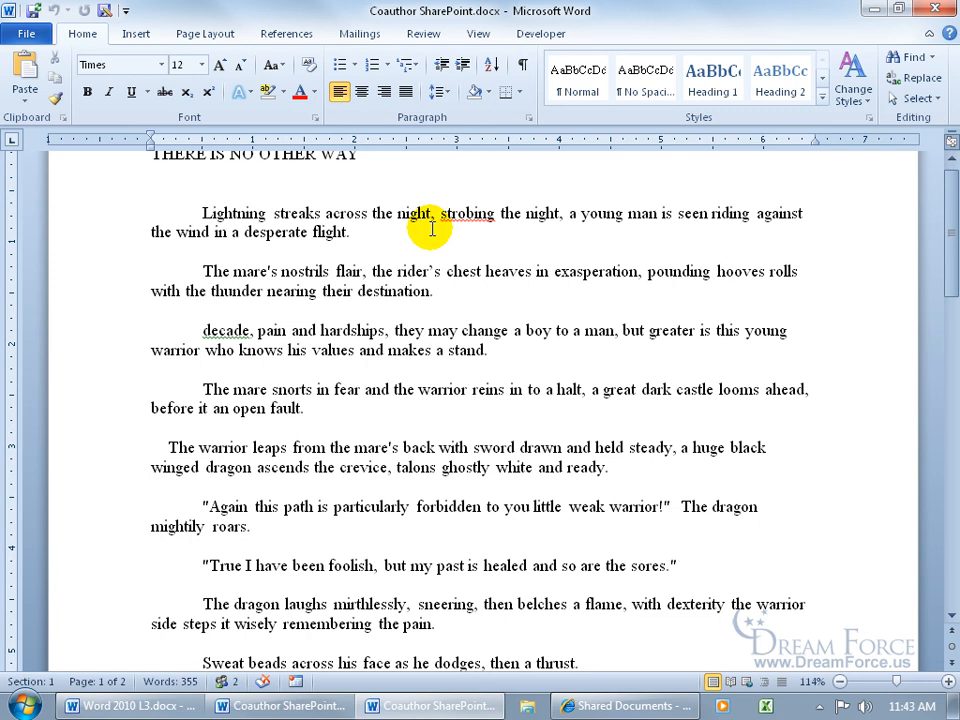
Check the document for remaining comments or tracked changes and dismiss the resulting notice
click(423, 35)
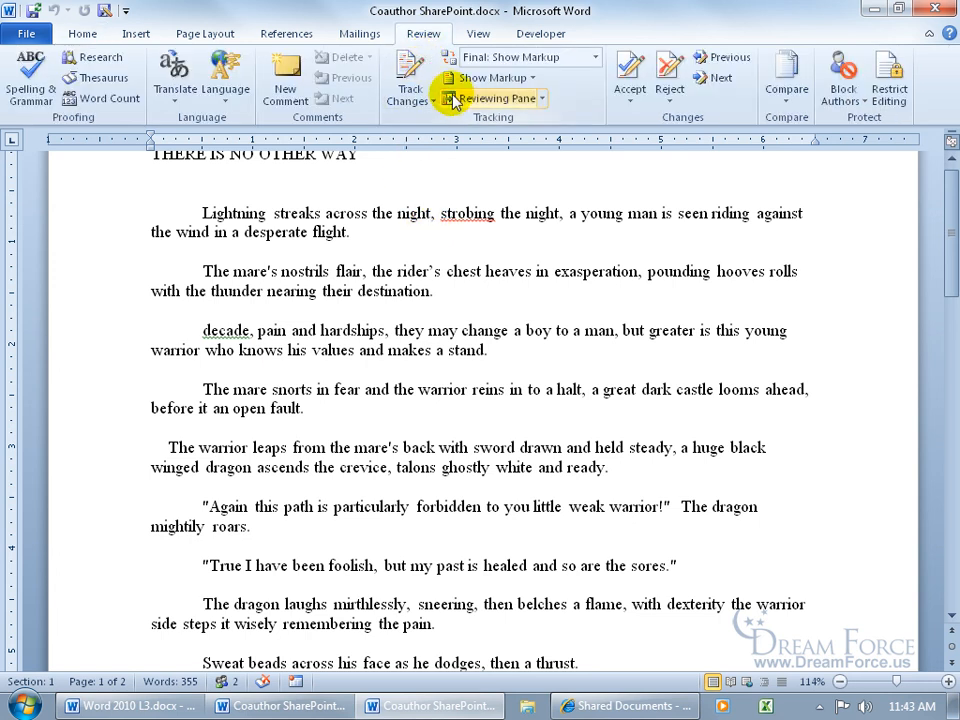
click(729, 68)
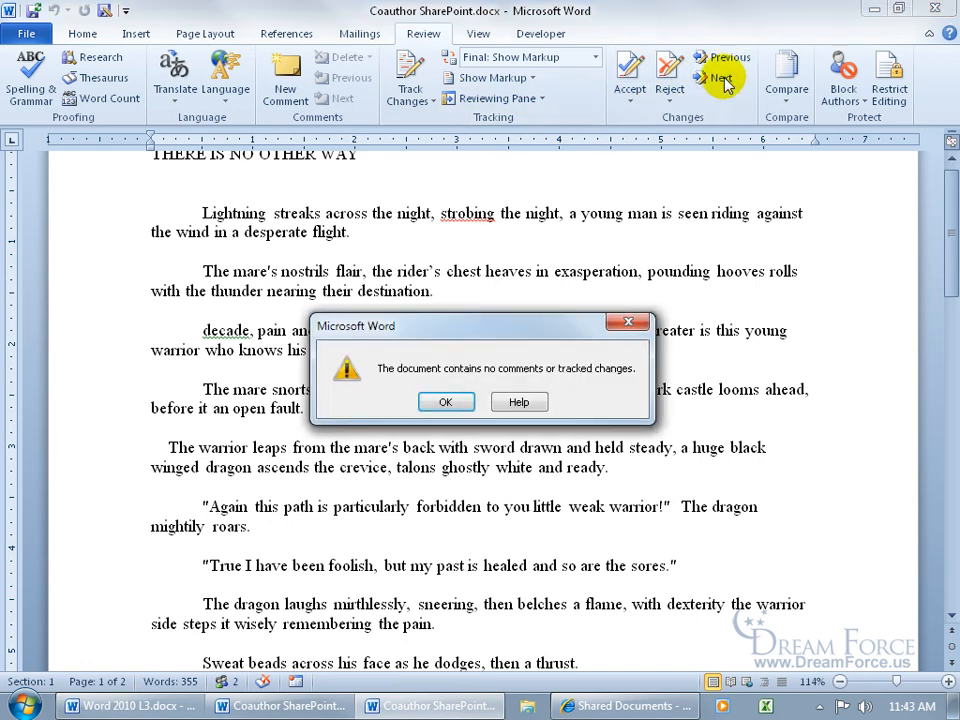
click(445, 401)
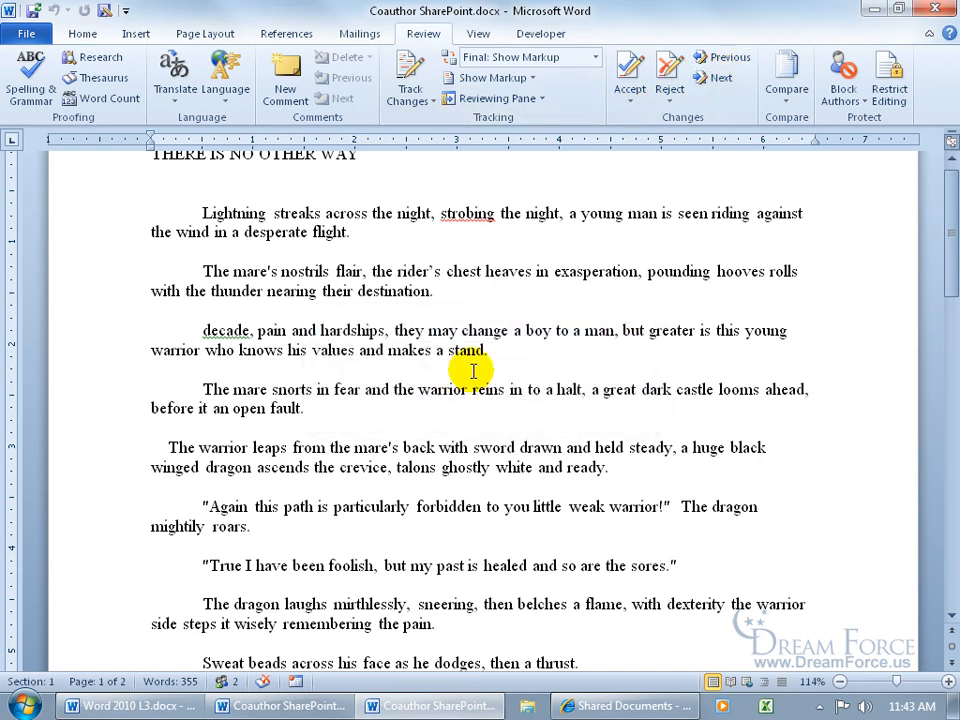
key(BackSpace)
click(95, 33)
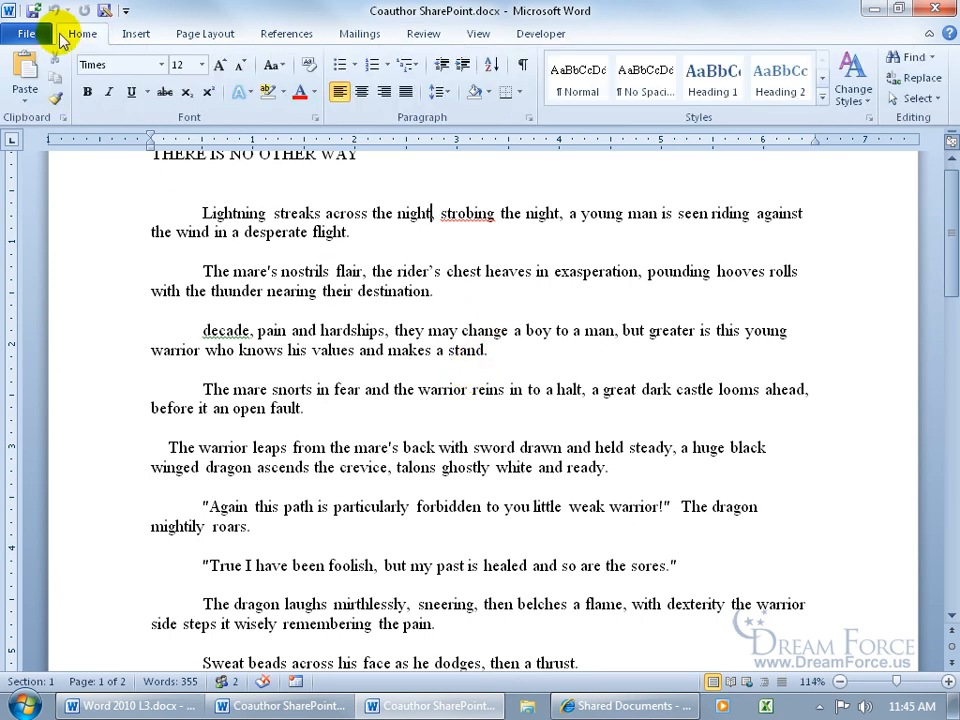
Save and close the coauthored document, and switch to the Shared Documents library in Internet Explorer
click(34, 10)
click(938, 5)
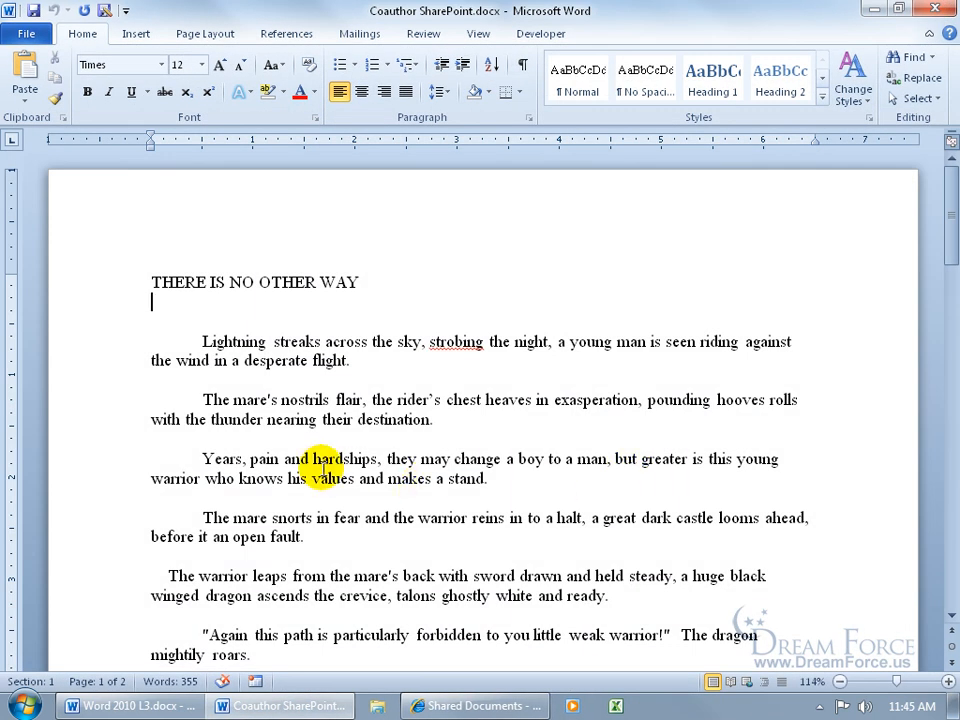
click(470, 705)
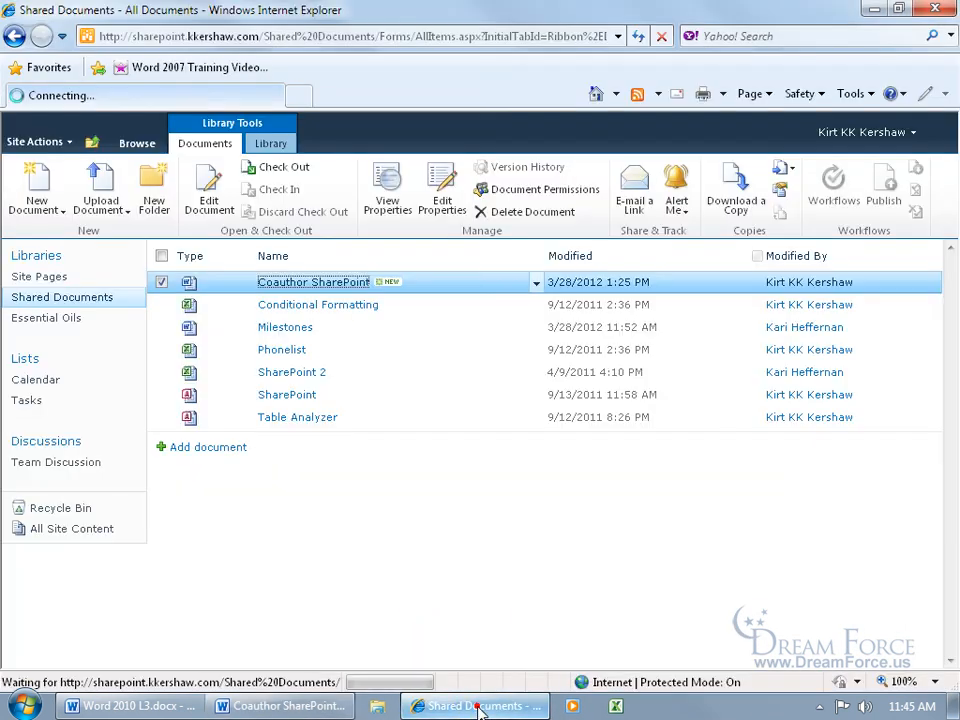